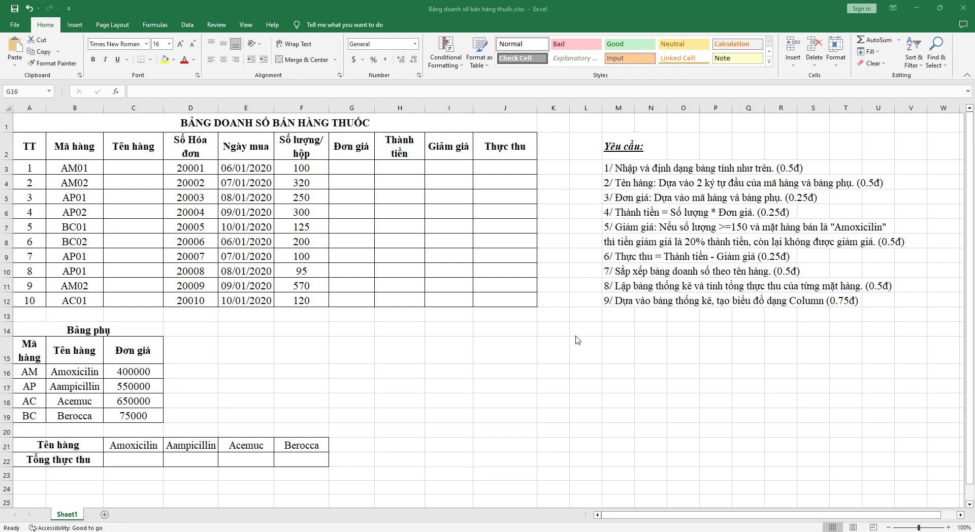
# Step: Check the code AM in the Bảng phụ lookup table
pyautogui.click(620, 315)
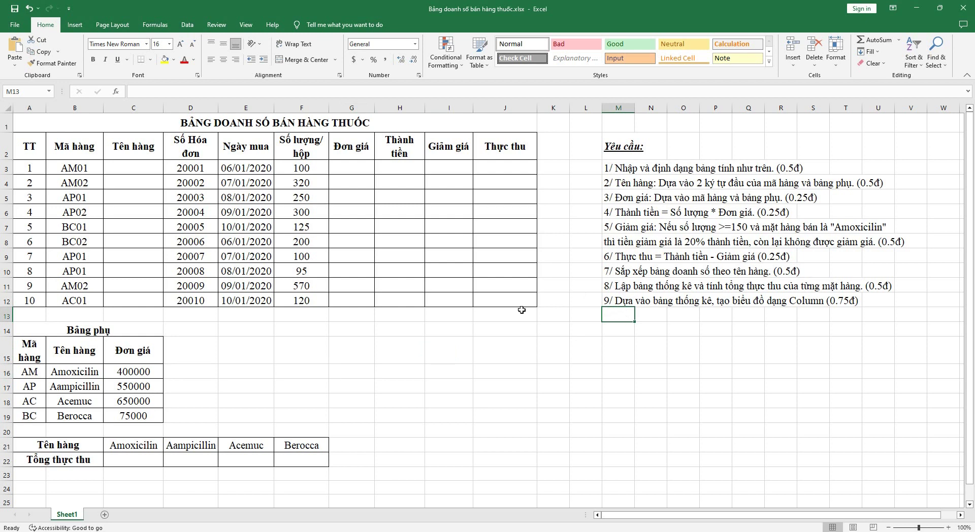
pyautogui.click(589, 171)
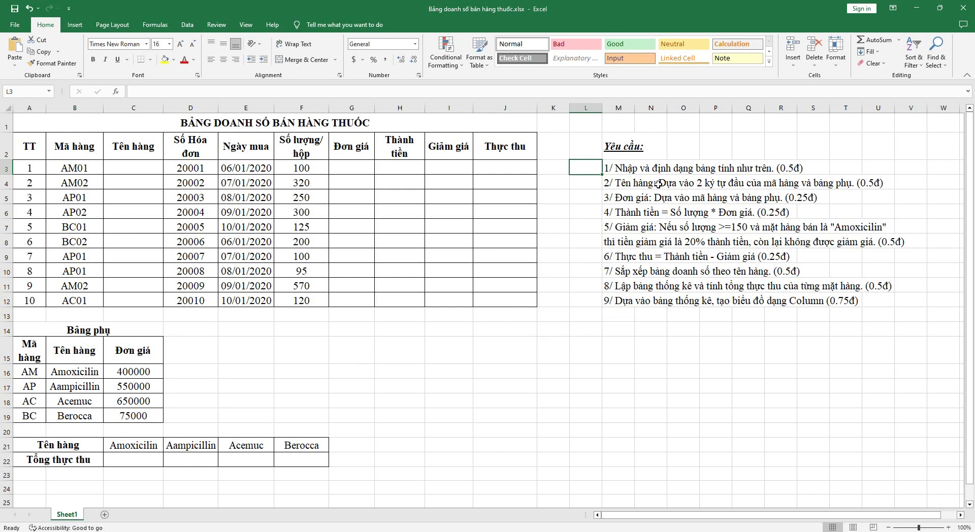
pyautogui.click(582, 183)
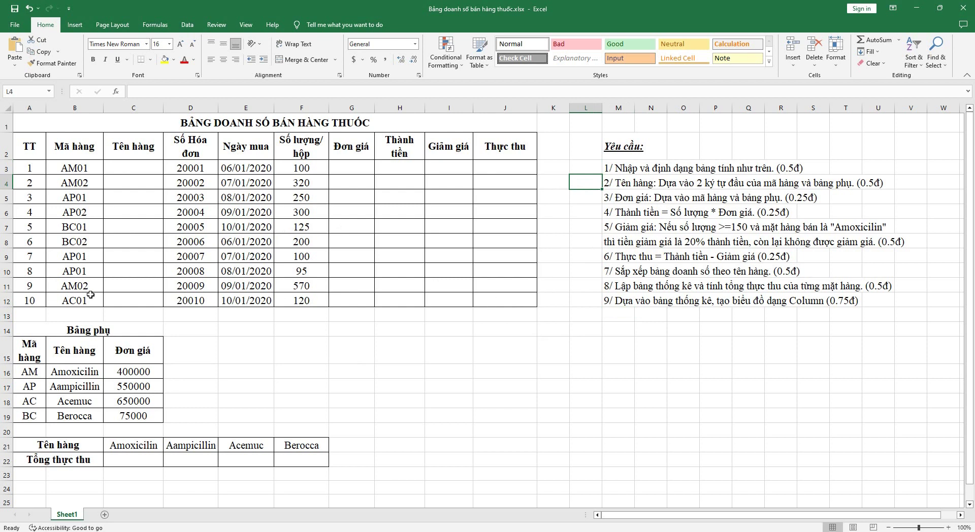
pyautogui.click(26, 374)
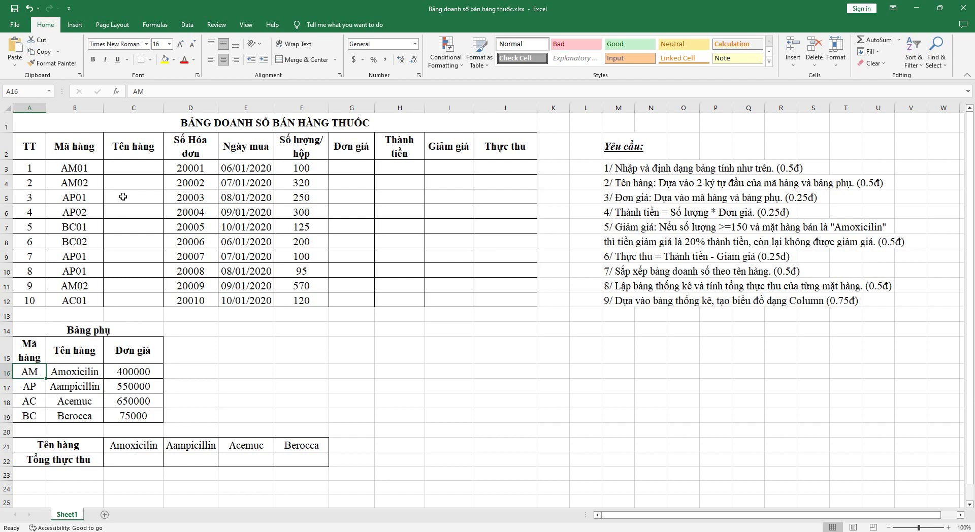
# Step: Enter =VLOOKUP(LEFT(B3,2),$A$15:$C$19,2,0) in C3 to look up the first product name
pyautogui.click(130, 171)
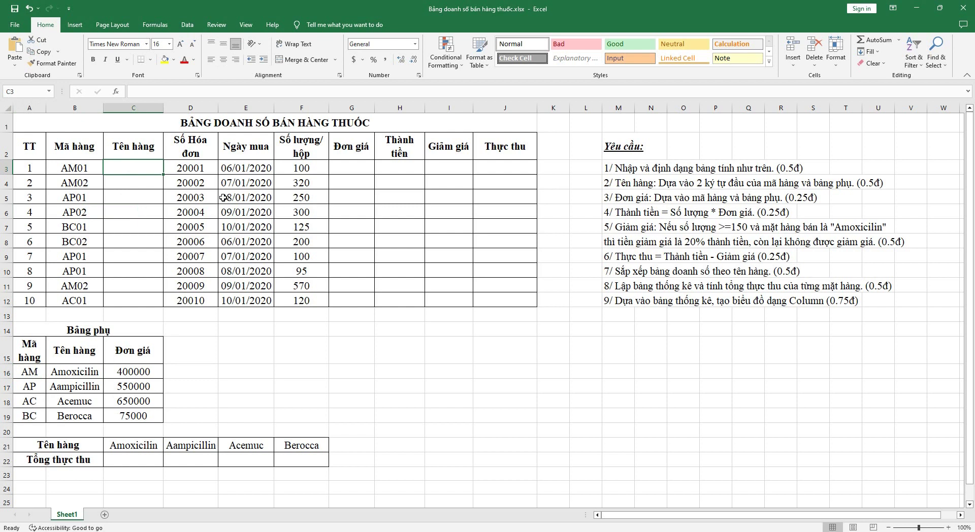
pyautogui.write('=vl')
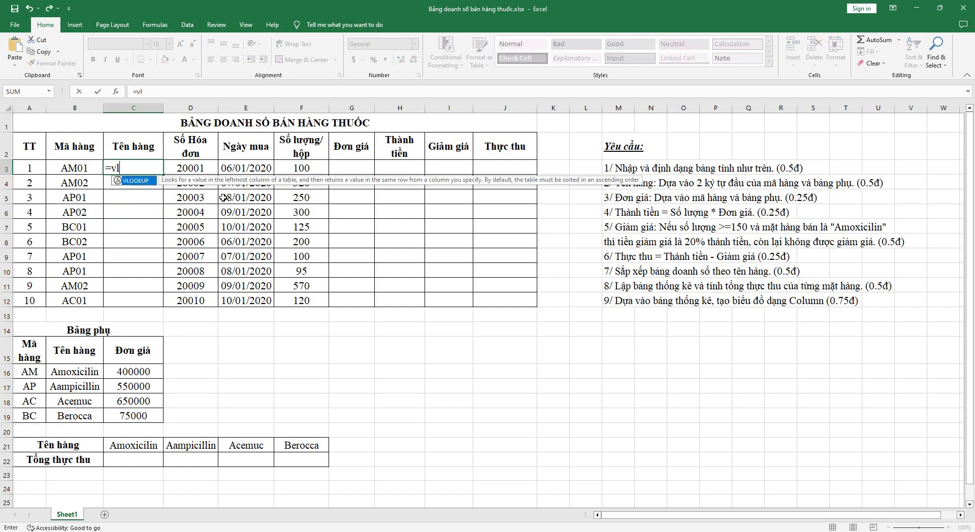
pyautogui.write('ookup(')
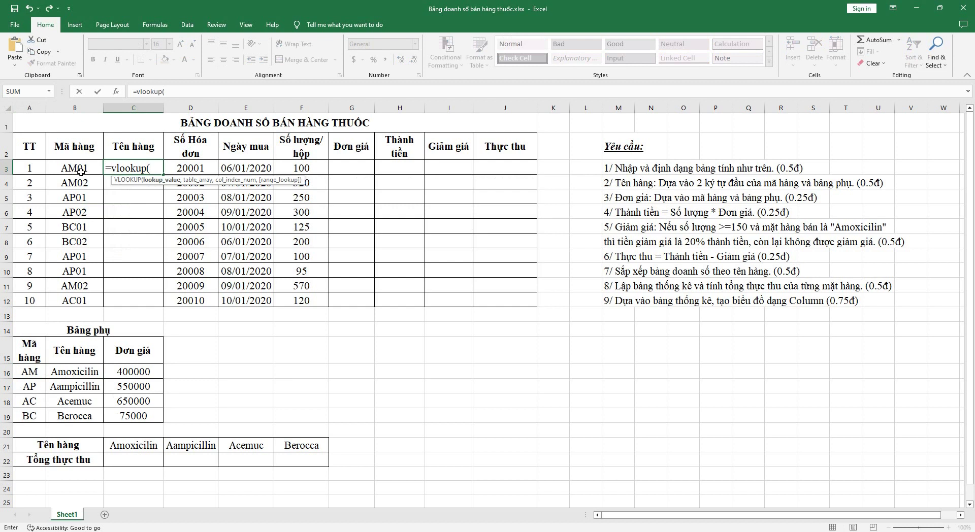
pyautogui.write('left')
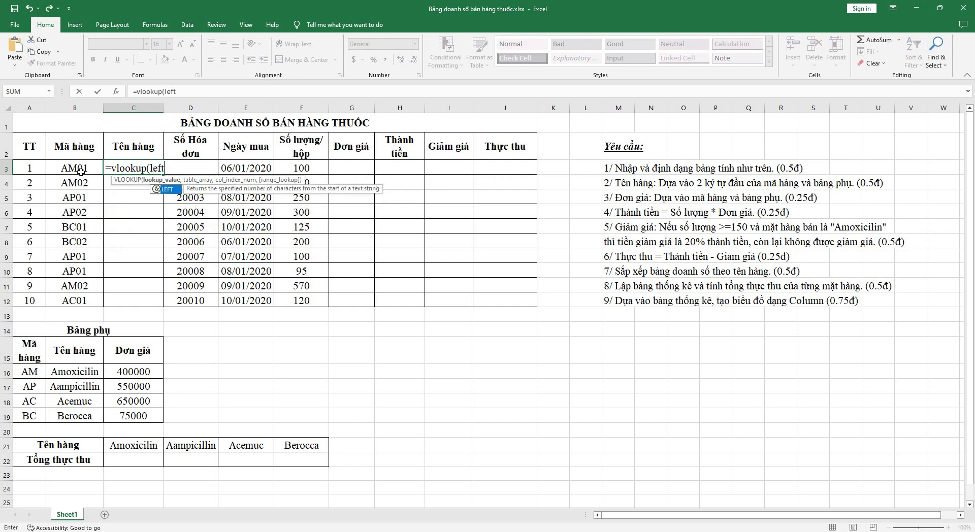
pyautogui.write('(')
pyautogui.click(68, 168)
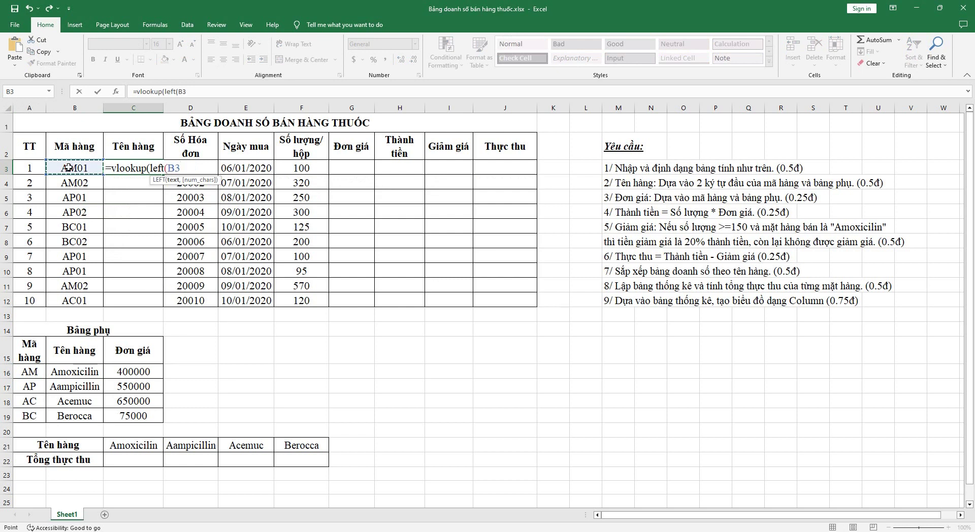
pyautogui.write(',2)')
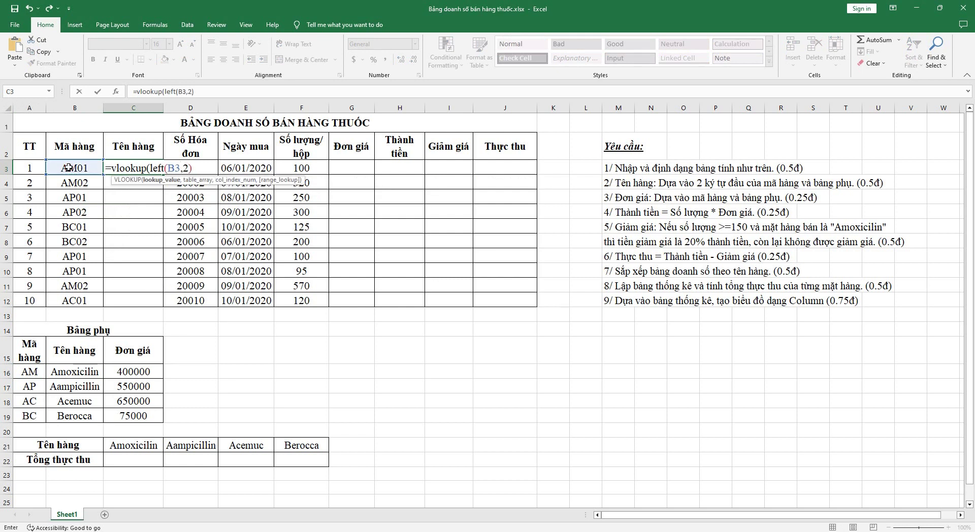
pyautogui.write(',')
pyautogui.moveTo(31, 350); pyautogui.dragTo(140, 411)
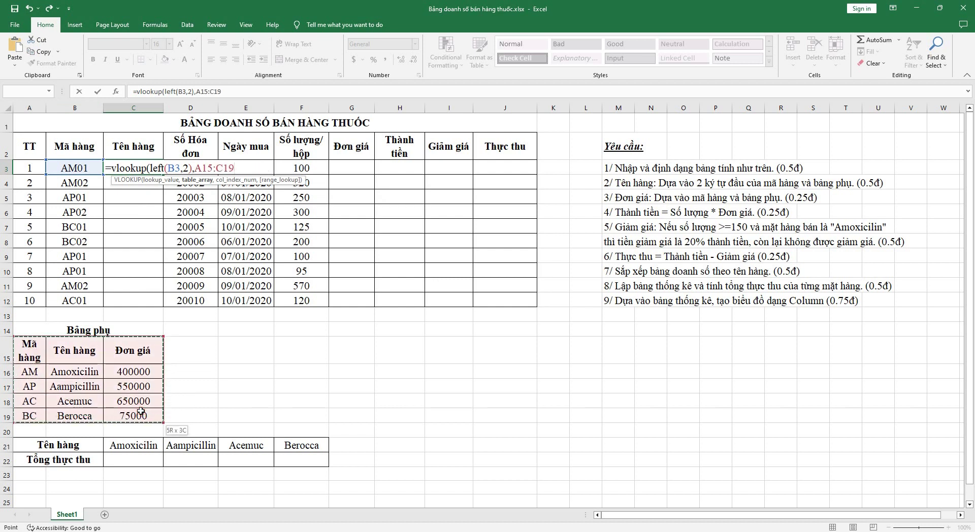
pyautogui.press('F4')
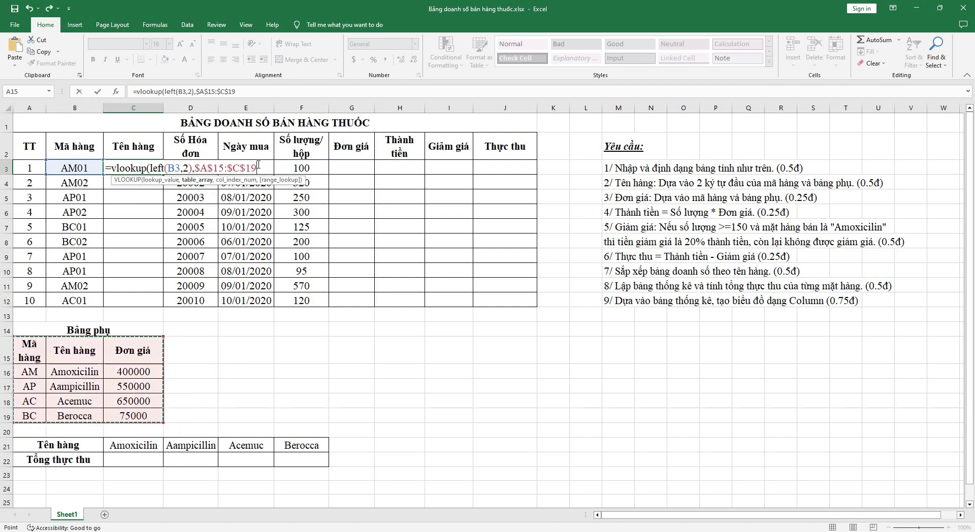
pyautogui.write(',2')
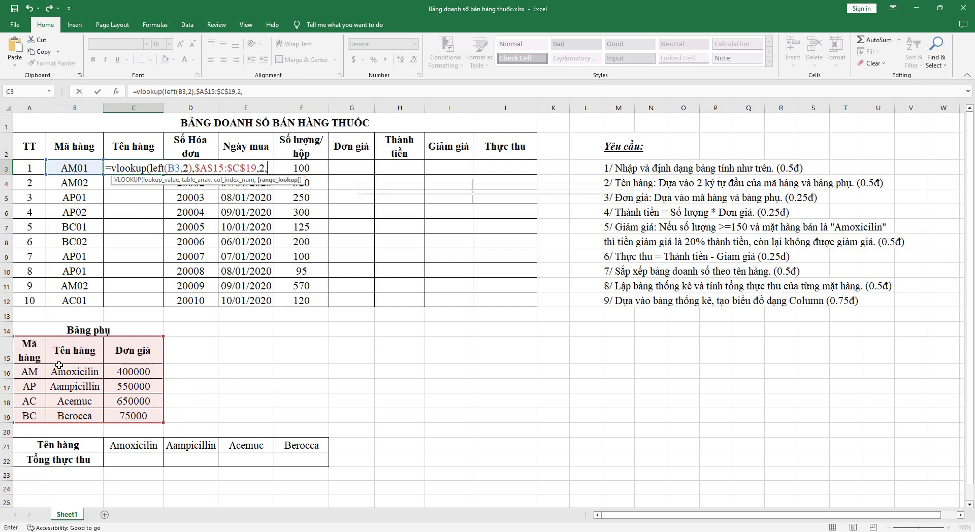
pyautogui.write(',0)')
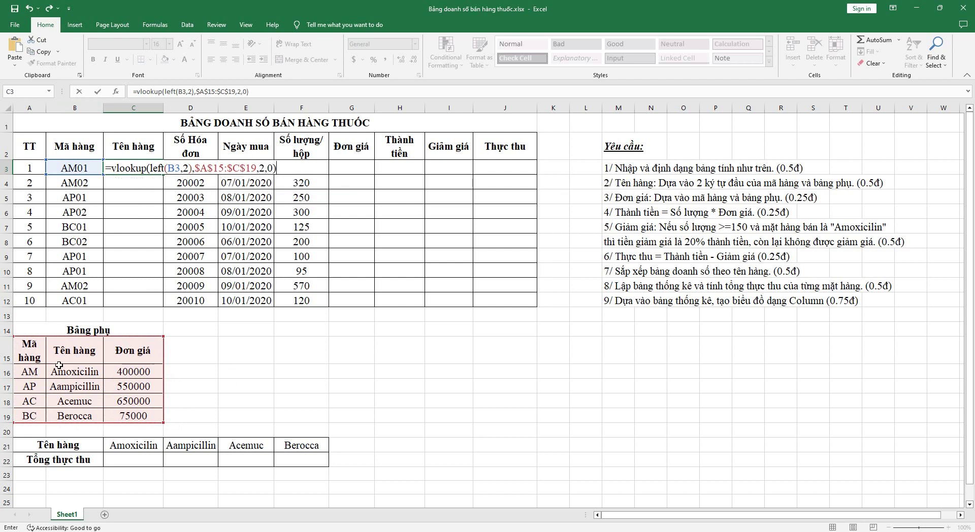
pyautogui.press('Return')
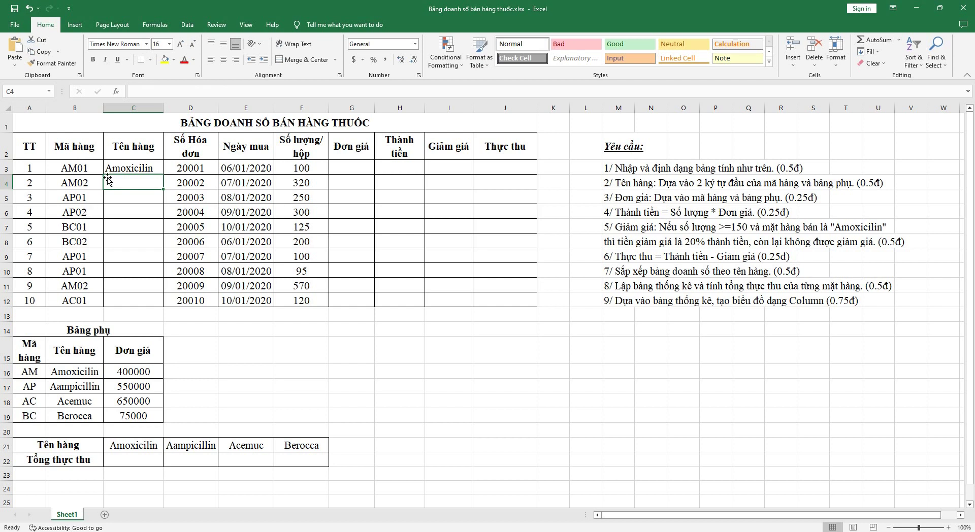
# Step: Copy the C3 product name formula down to C12
pyautogui.click(130, 168)
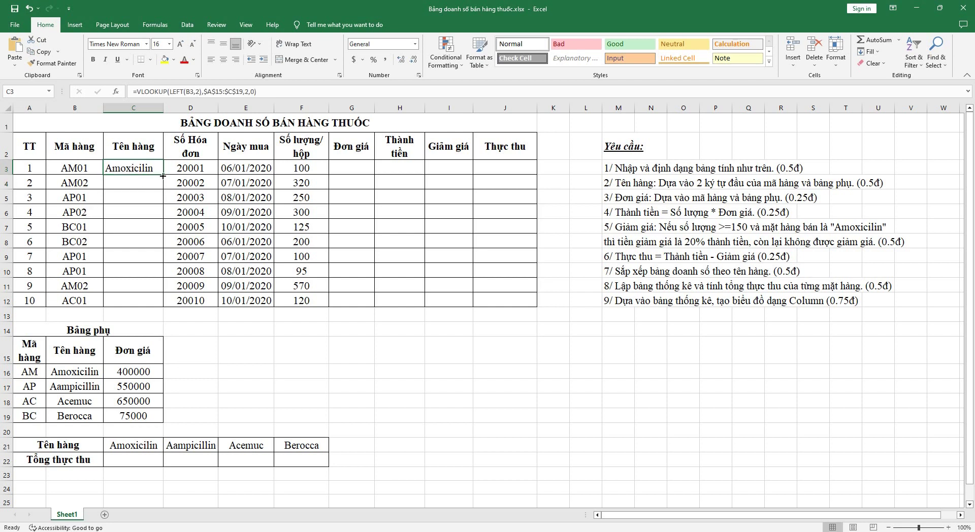
pyautogui.moveTo(163, 178); pyautogui.dragTo(148, 305)
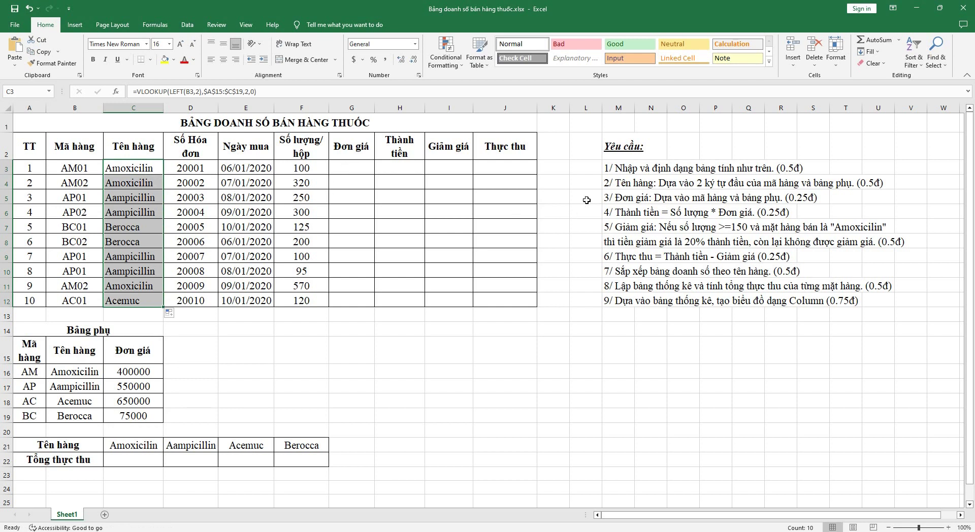
pyautogui.click(587, 200)
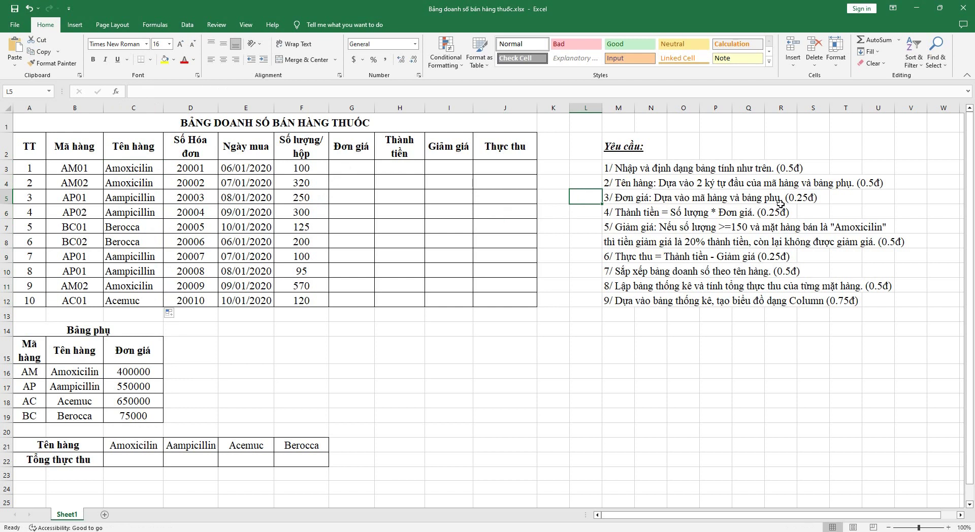
# Step: Enter a VLOOKUP in G3 returning the unit price from column 3 of $A$15:$C$19
pyautogui.click(344, 167)
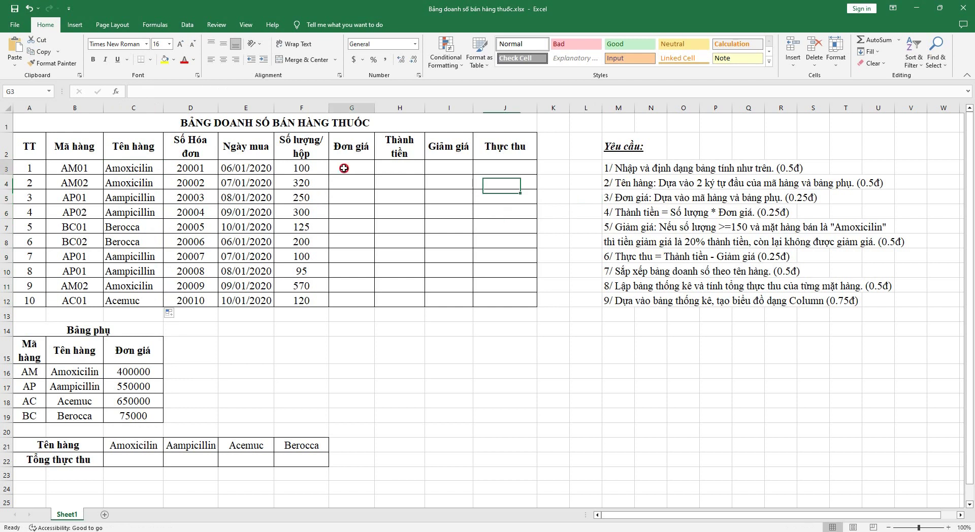
pyautogui.click(141, 373)
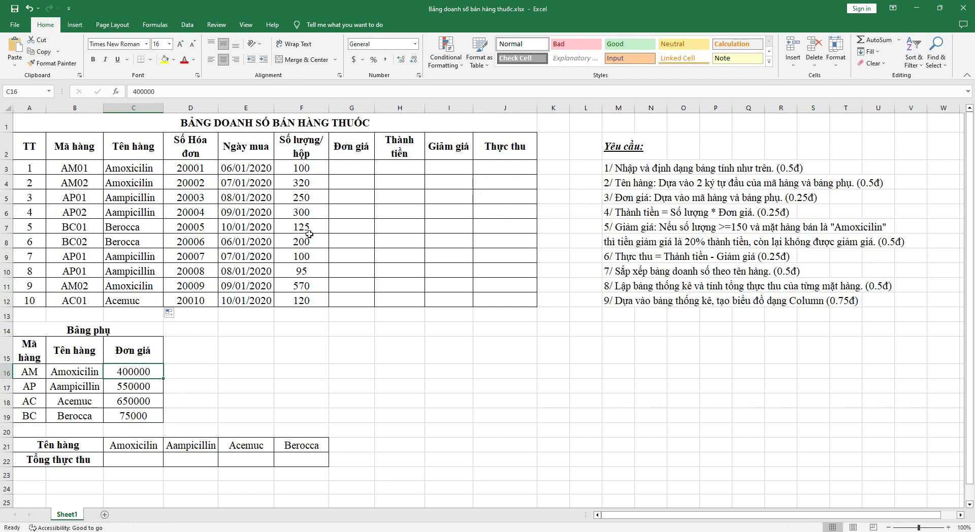
pyautogui.click(345, 169)
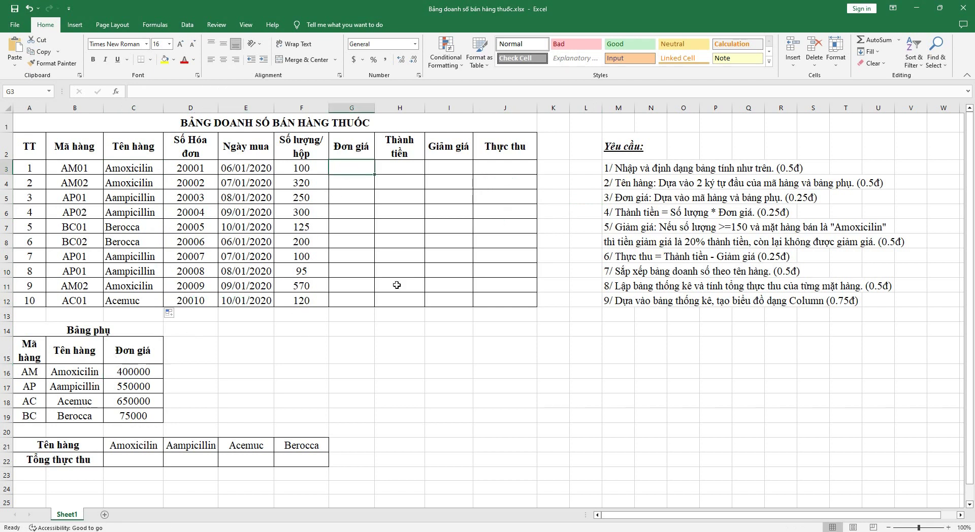
pyautogui.write('=v')
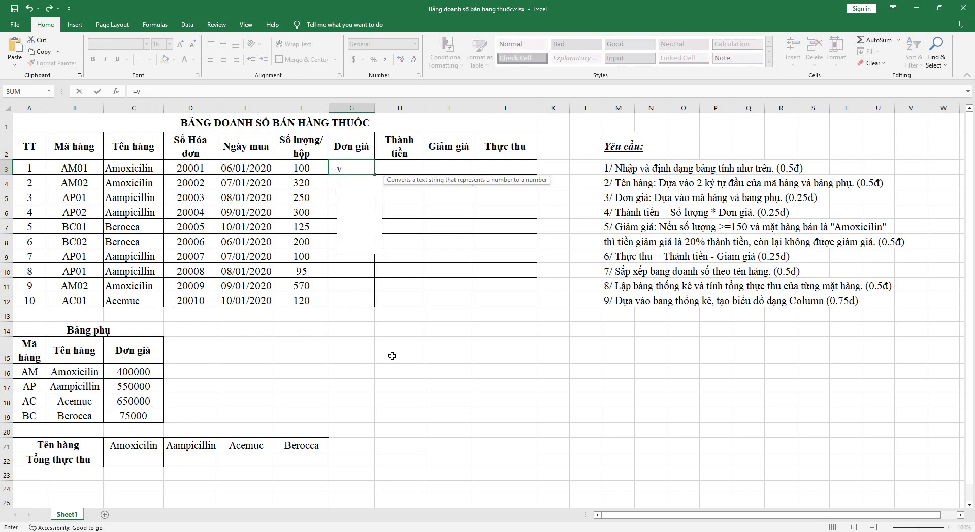
pyautogui.write('lookup(')
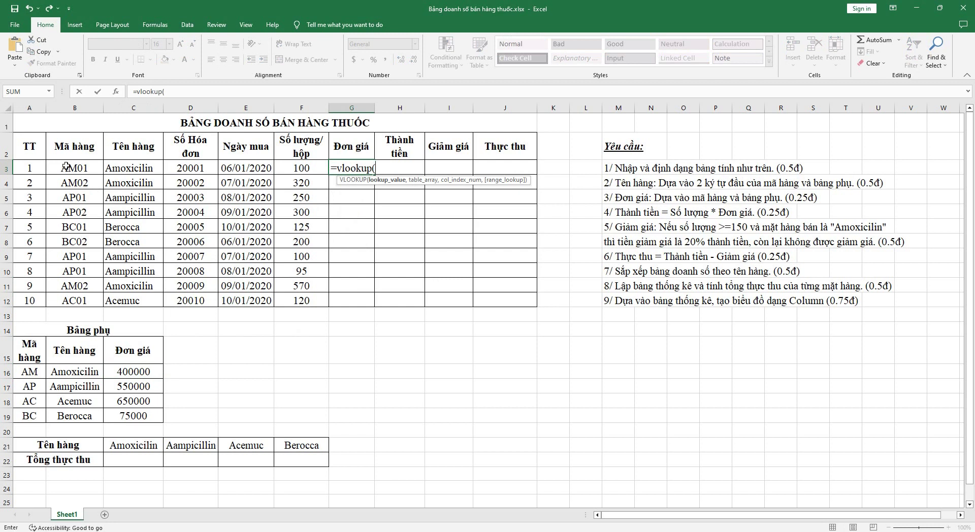
pyautogui.write('left')
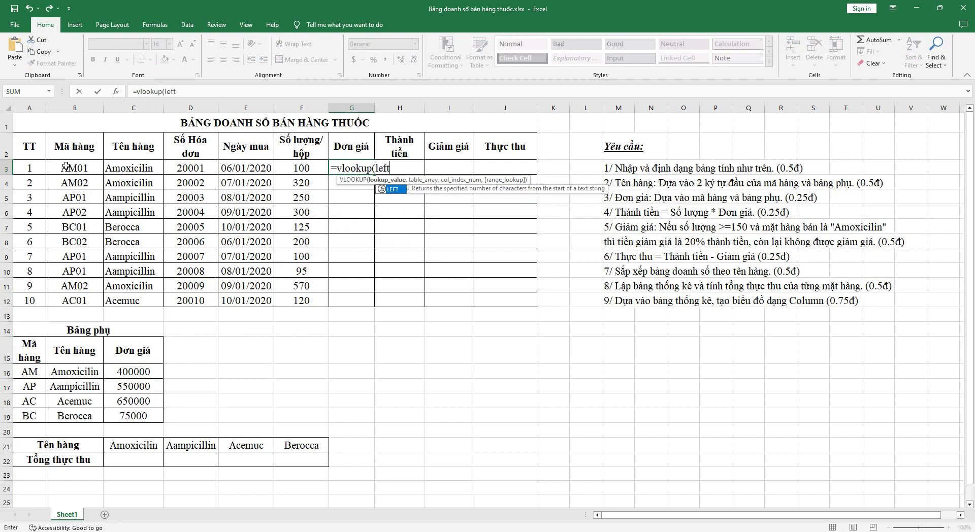
pyautogui.write('(')
pyautogui.click(66, 166)
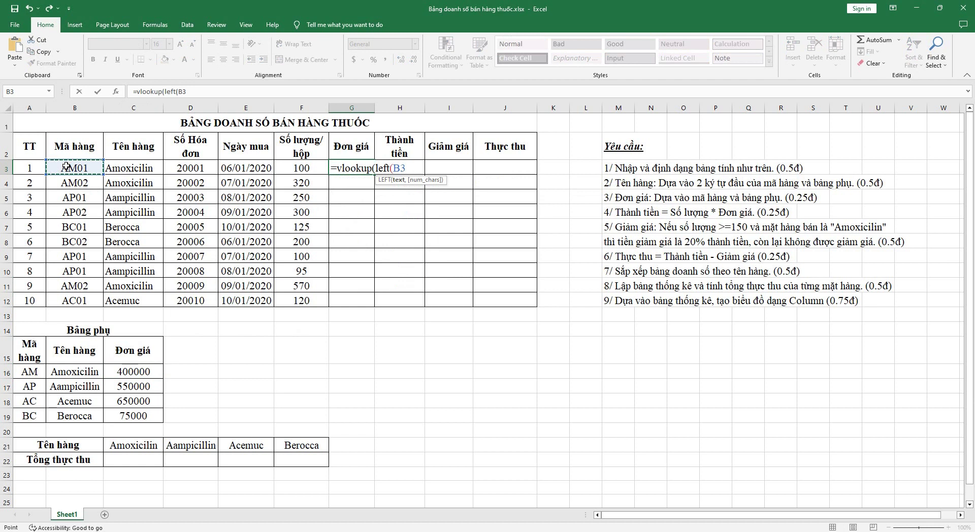
pyautogui.write(',2),')
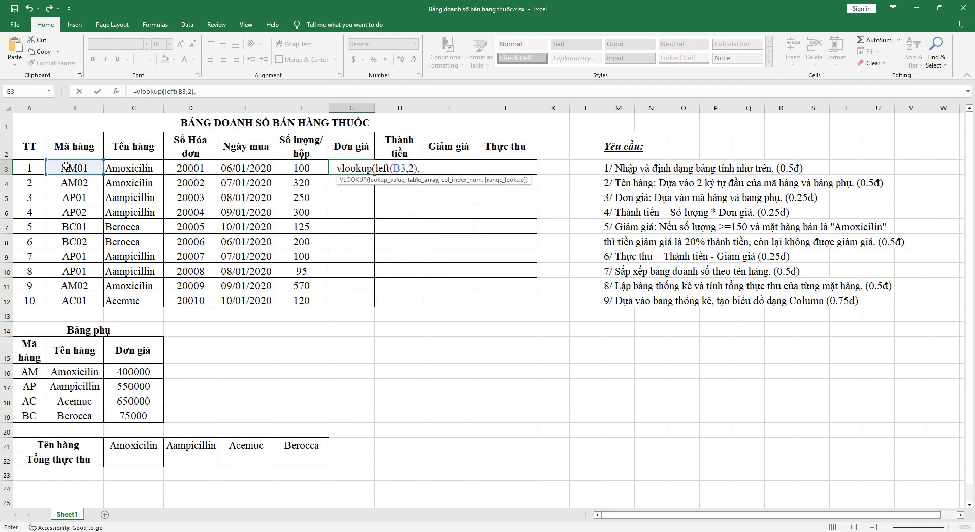
pyautogui.moveTo(29, 351); pyautogui.dragTo(129, 410)
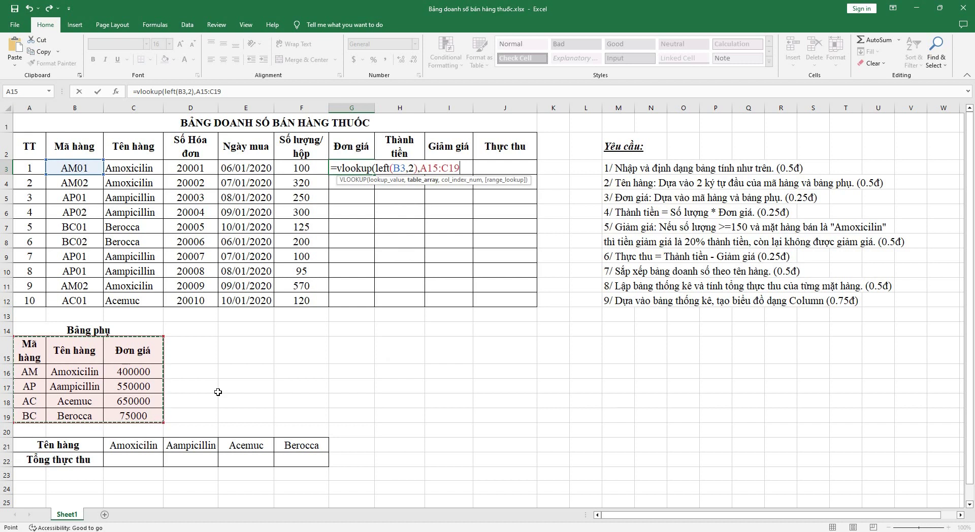
pyautogui.press('F4')
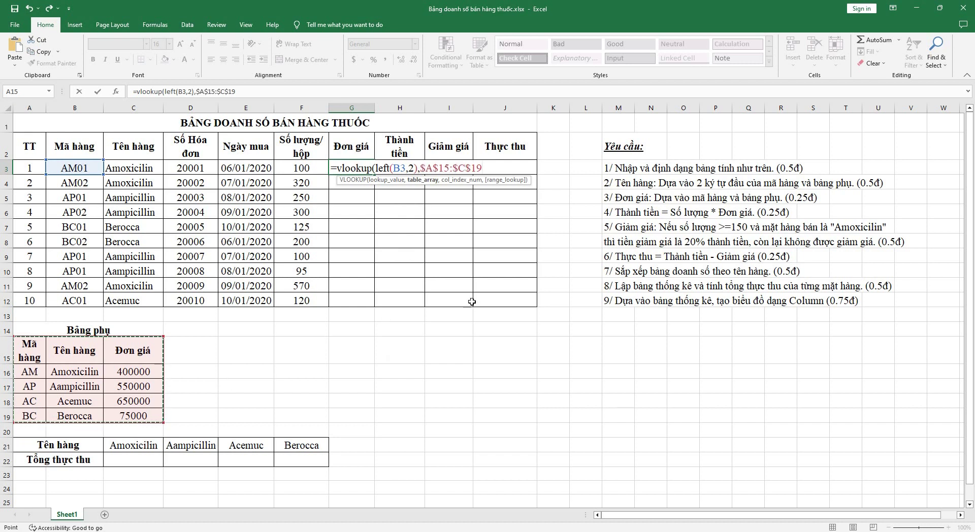
pyautogui.write(',3')
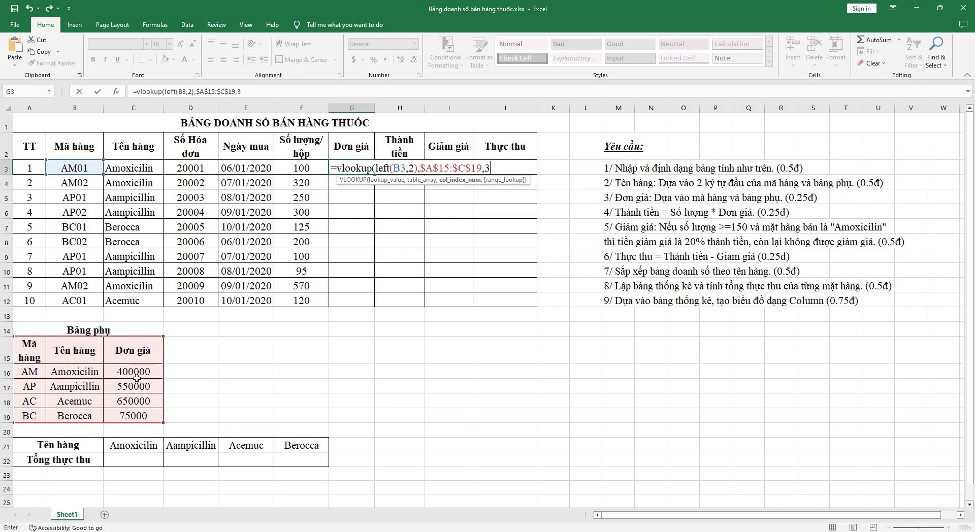
pyautogui.write(',0')
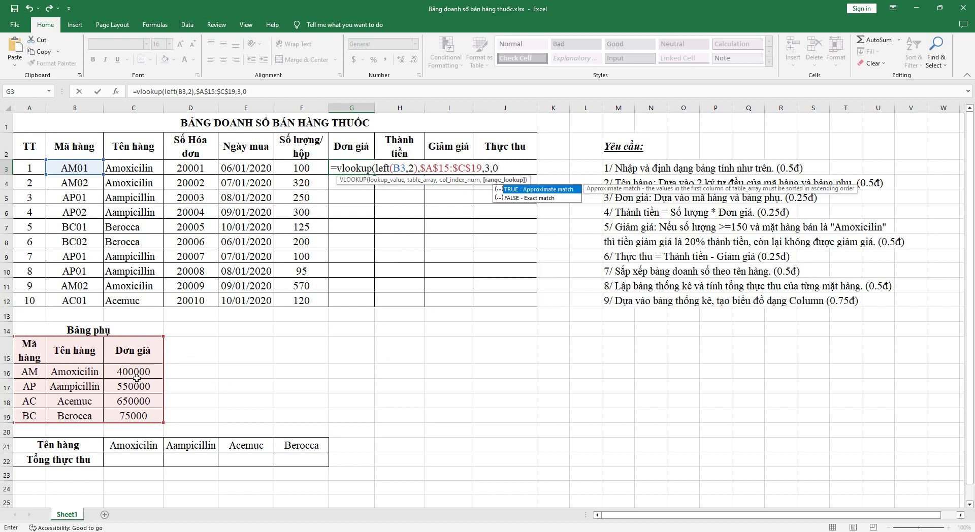
pyautogui.write(')')
pyautogui.press('Return')
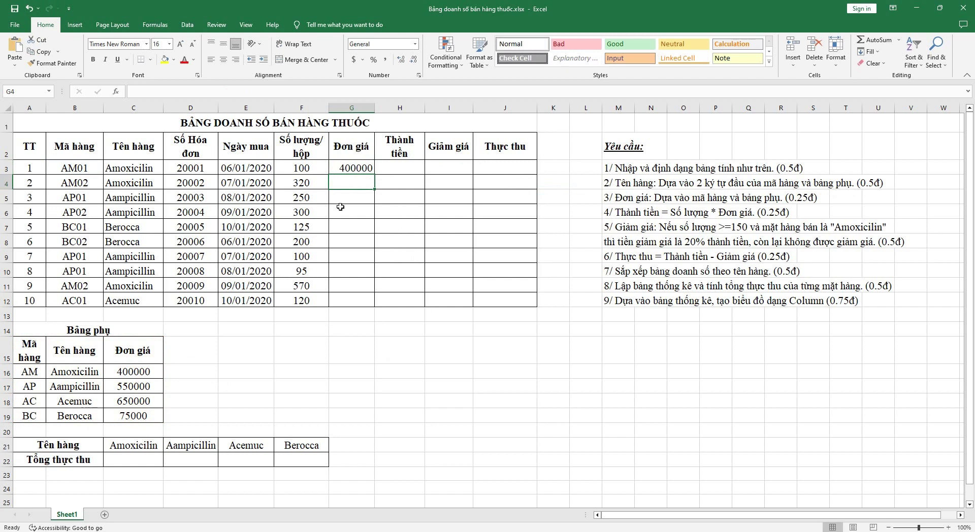
# Step: Copy the G3 unit price formula down to G12
pyautogui.click(348, 167)
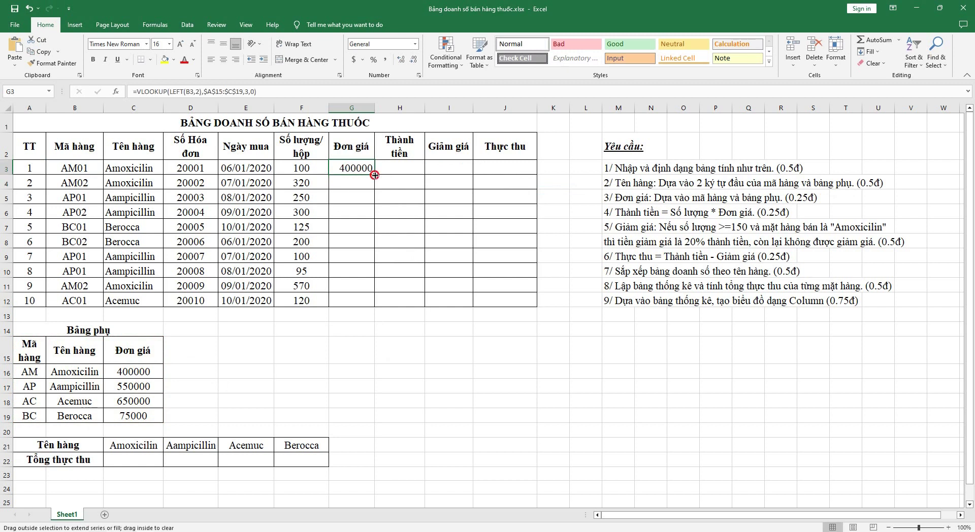
pyautogui.moveTo(373, 174); pyautogui.dragTo(369, 302)
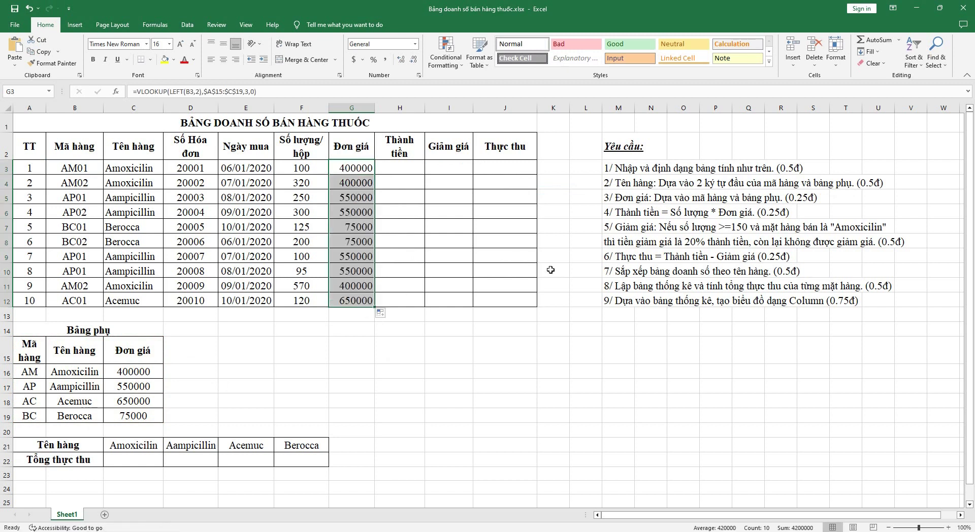
pyautogui.click(589, 212)
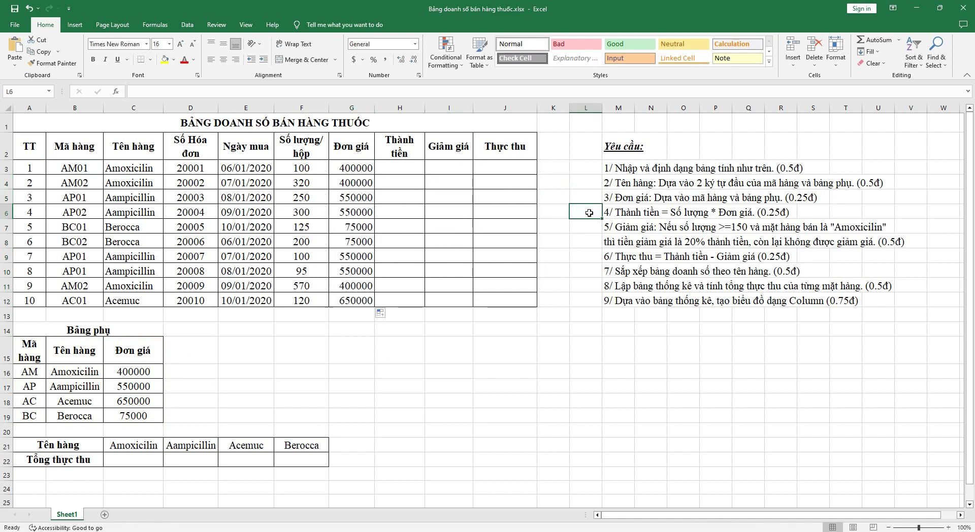
# Step: Enter =F3*G3 in H3 for the first Thành tiền amount
pyautogui.click(392, 168)
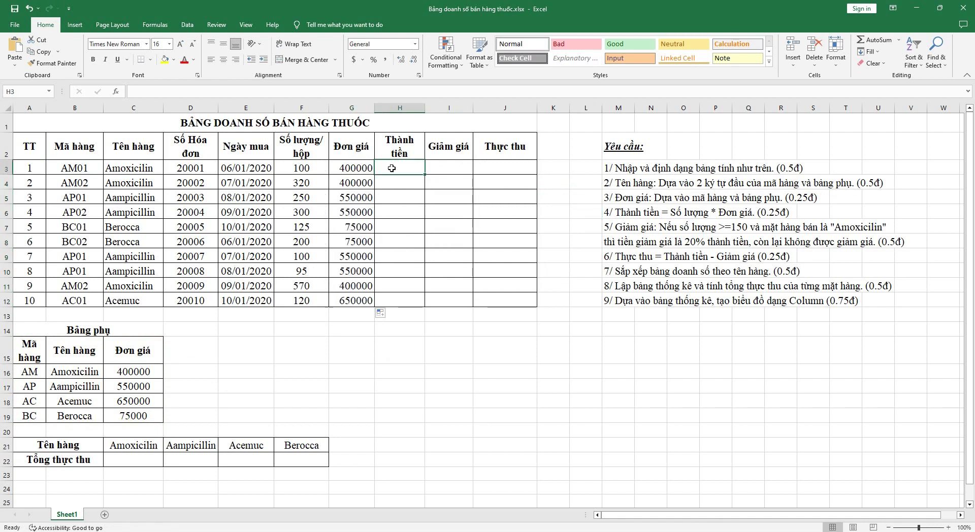
pyautogui.write('=')
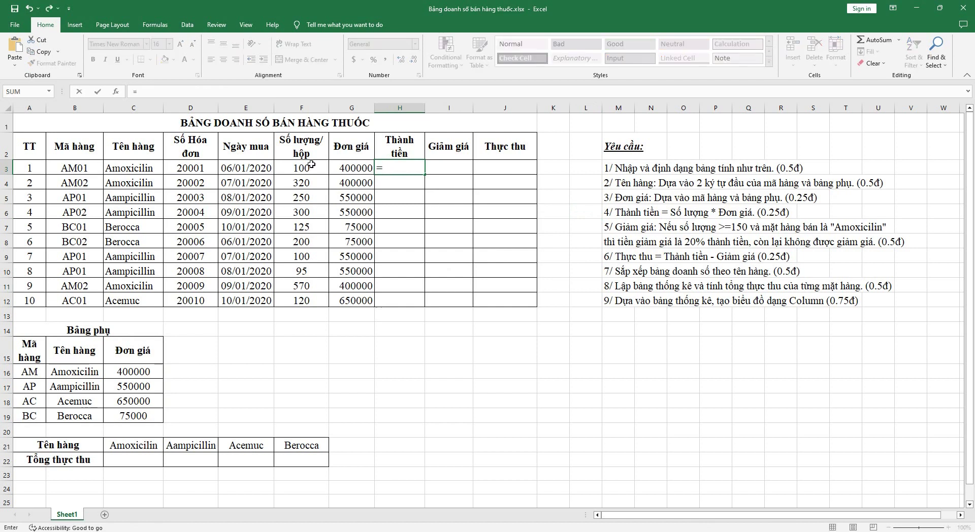
pyautogui.click(309, 166)
pyautogui.write('*')
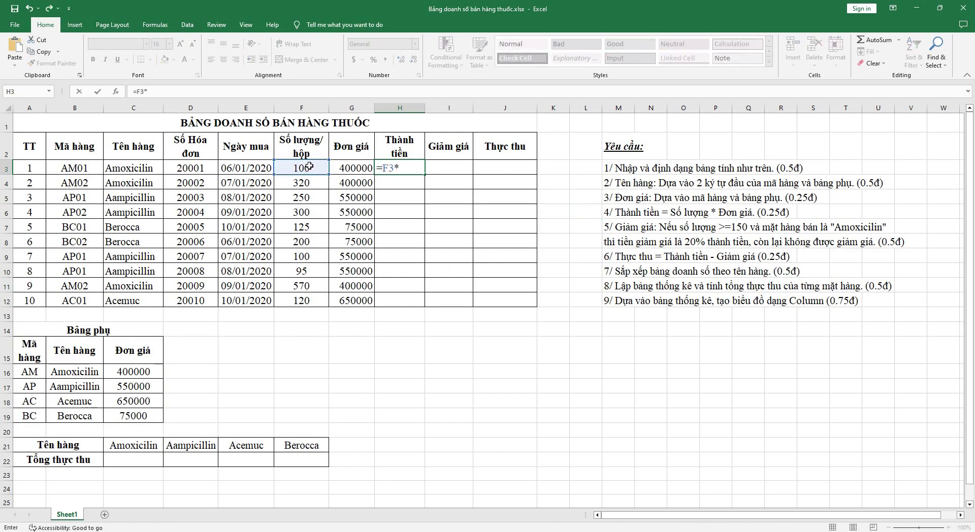
pyautogui.click(362, 167)
pyautogui.press('Return')
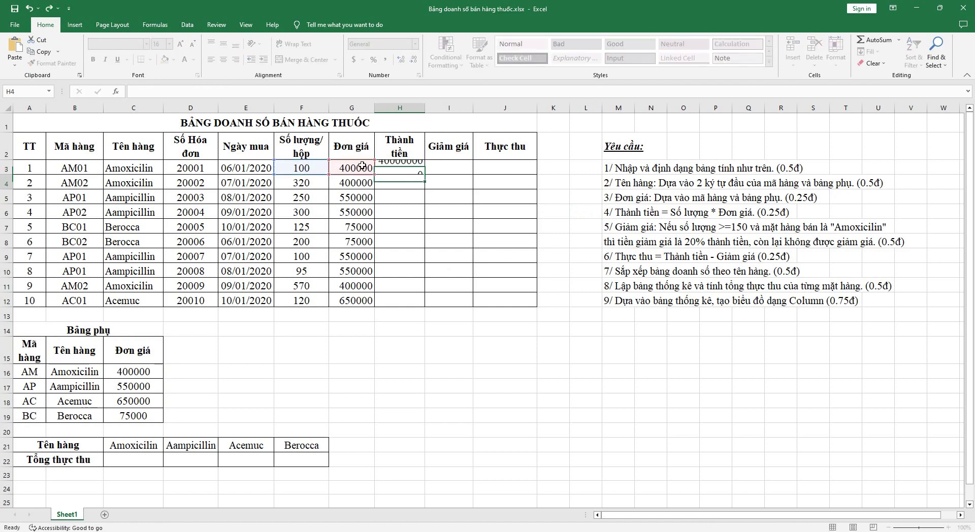
# Step: Copy the amount formula down to H12 and widen column H to show full values
pyautogui.click(402, 169)
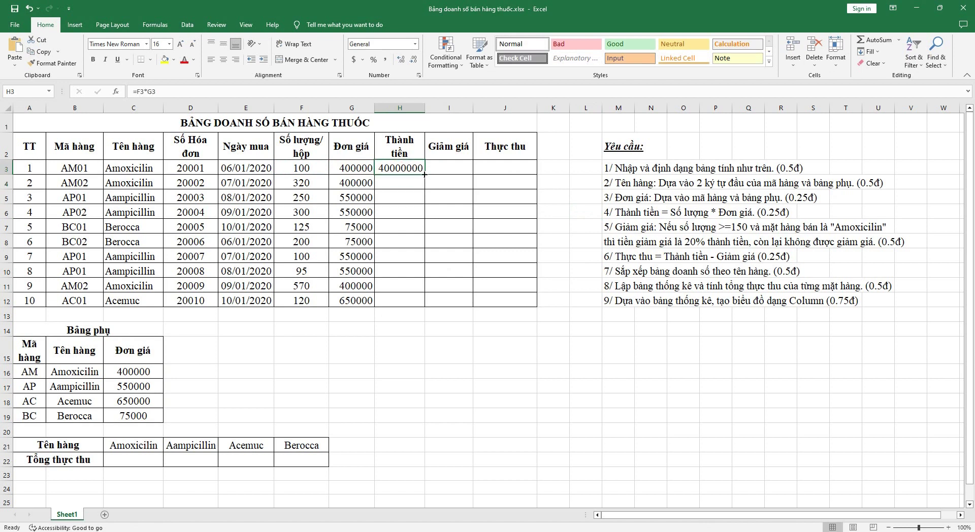
pyautogui.moveTo(425, 174); pyautogui.dragTo(423, 305)
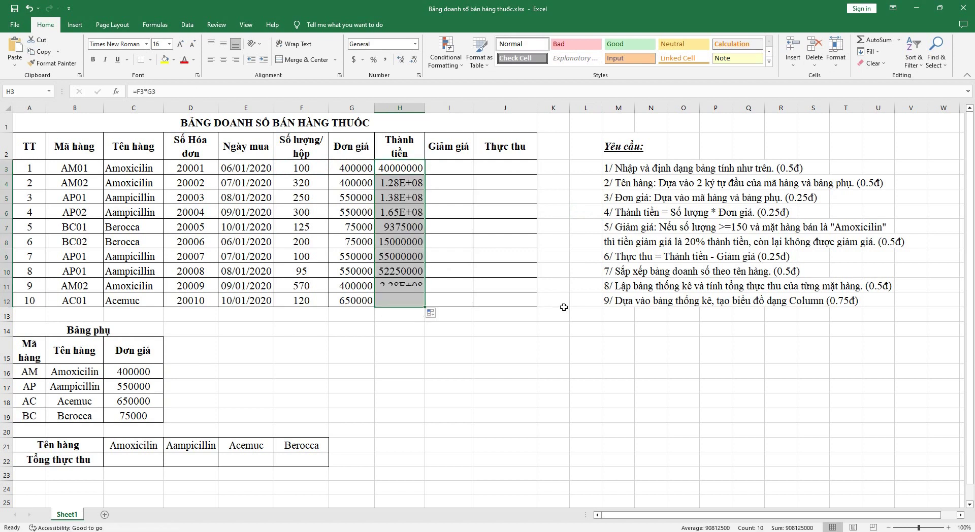
pyautogui.click(601, 230)
pyautogui.click(401, 315)
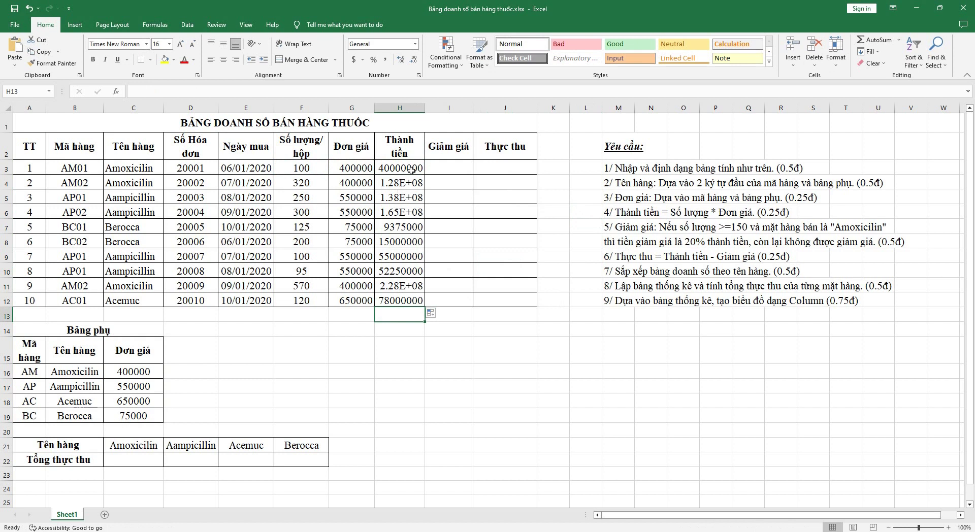
pyautogui.moveTo(426, 108)
pyautogui.mouseDown()
pyautogui.moveTo(454, 112)
pyautogui.moveTo(433, 108)
pyautogui.mouseUp()
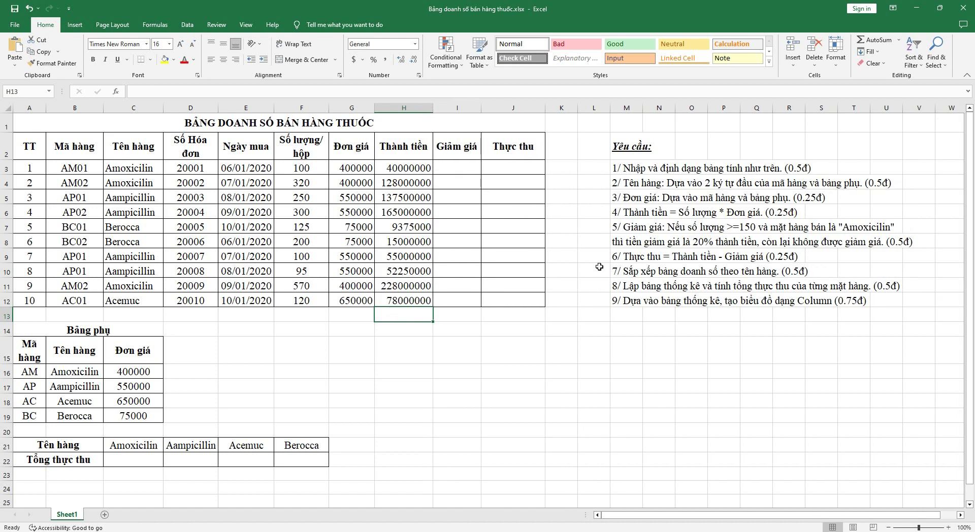
pyautogui.click(598, 230)
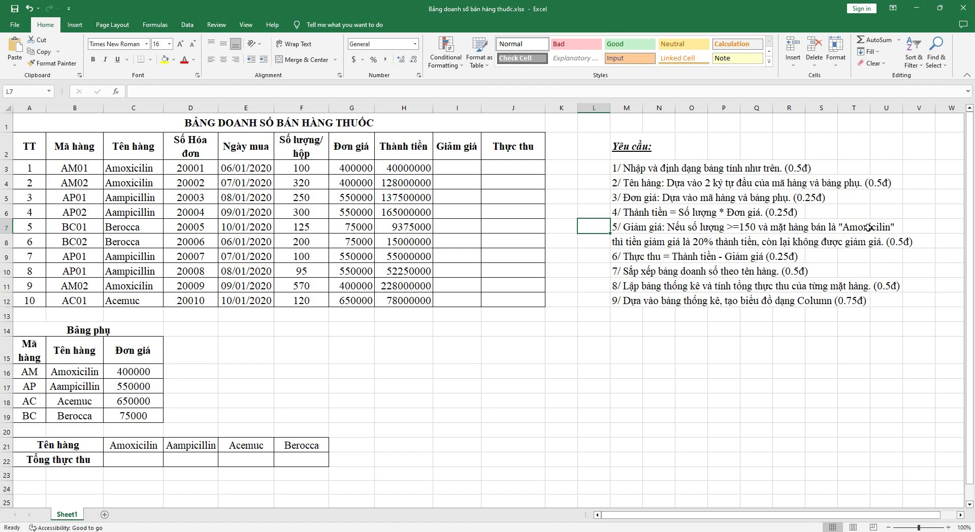
# Step: Enter =IF(AND(F3>=150,C3="Amoxicilin"),20%*H3,0) in I3 for the discount
pyautogui.click(453, 169)
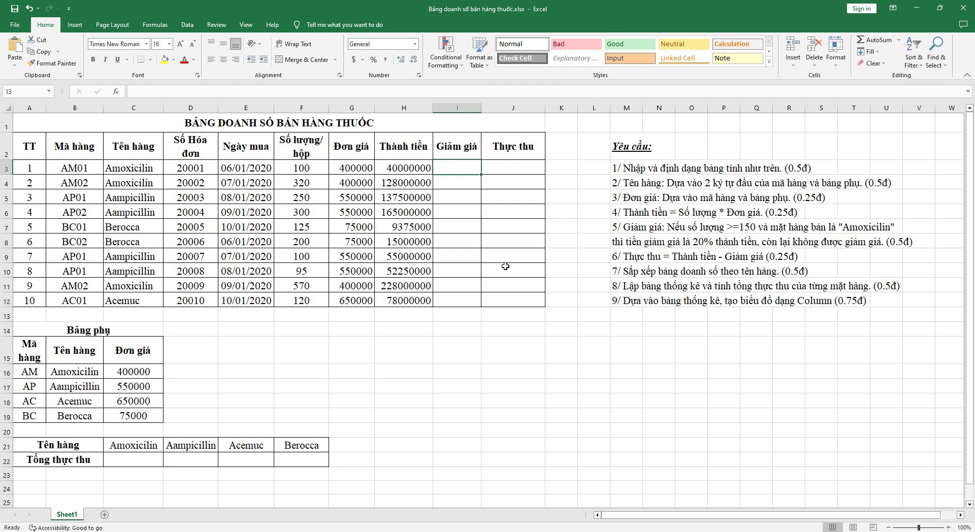
pyautogui.write('=if(')
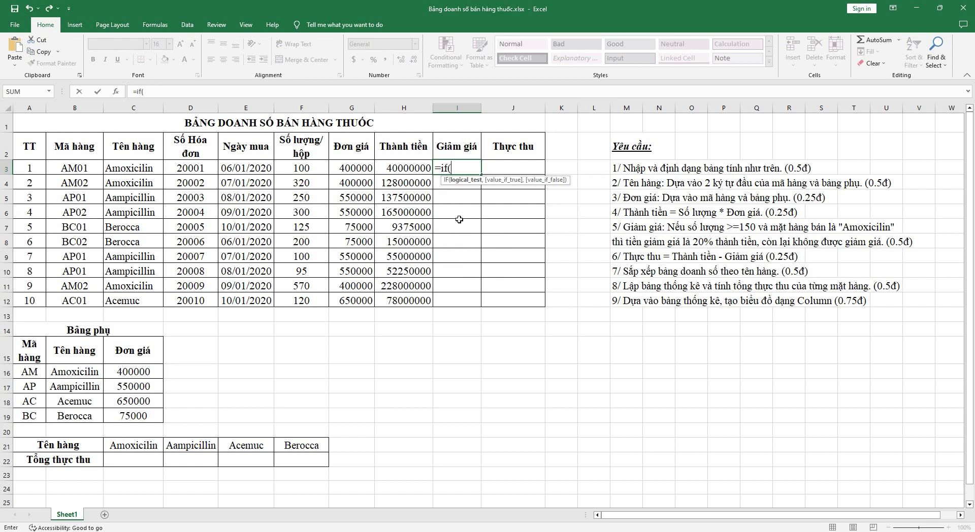
pyautogui.write('and')
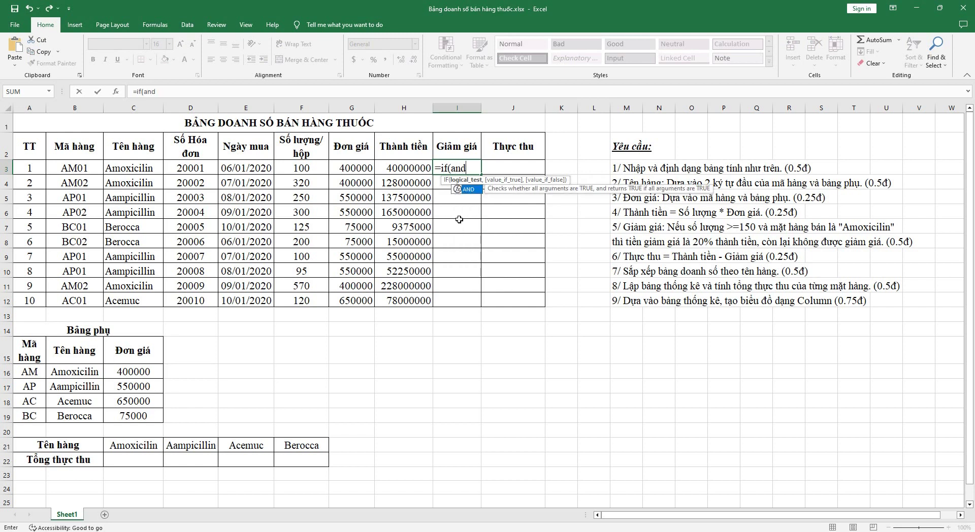
pyautogui.write('(')
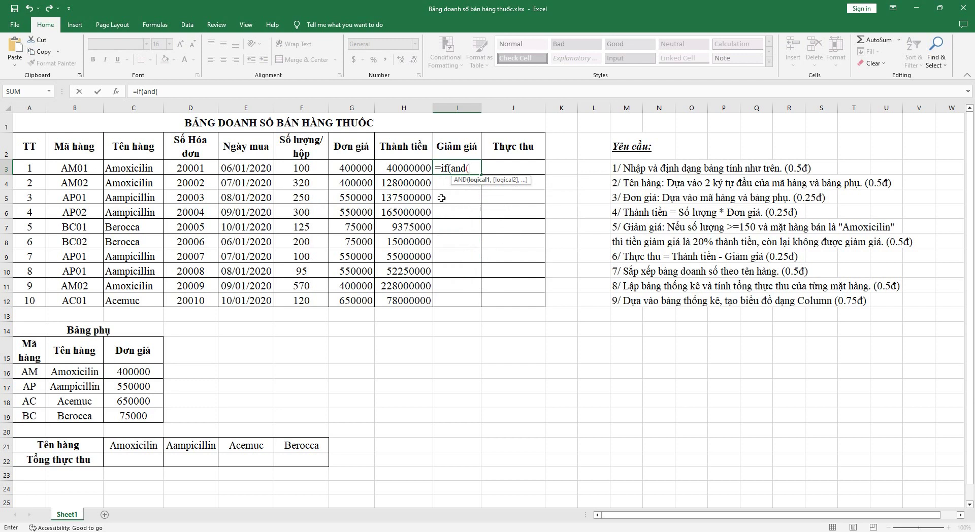
pyautogui.click(303, 169)
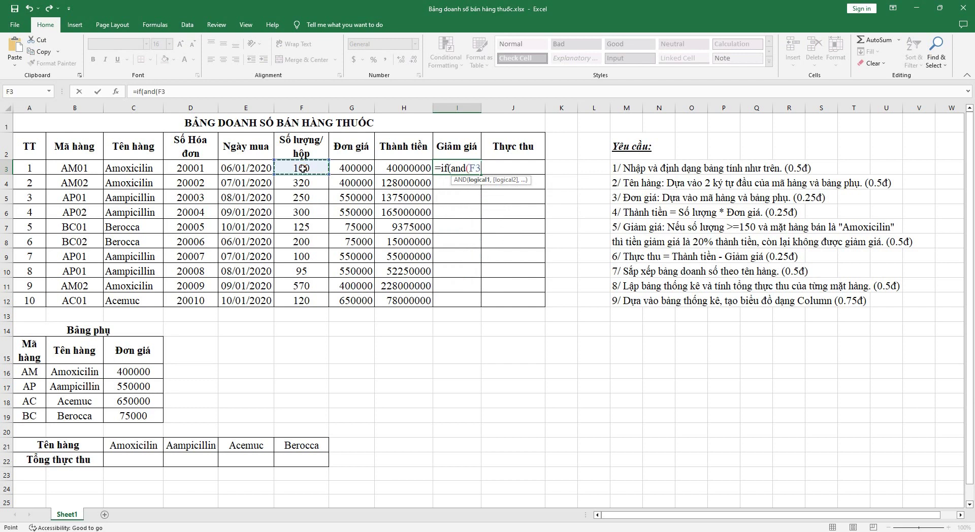
pyautogui.write('>=')
pyautogui.write('150,')
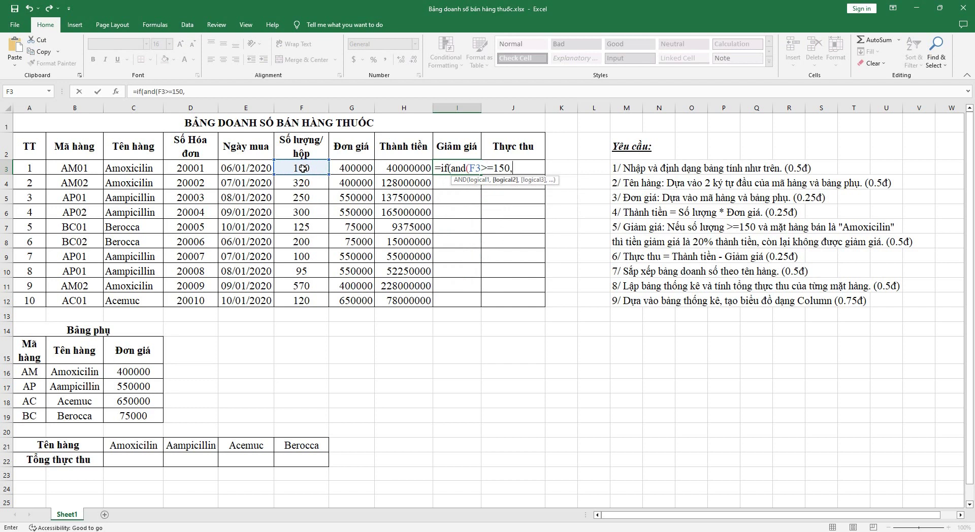
pyautogui.click(144, 167)
pyautogui.write('="')
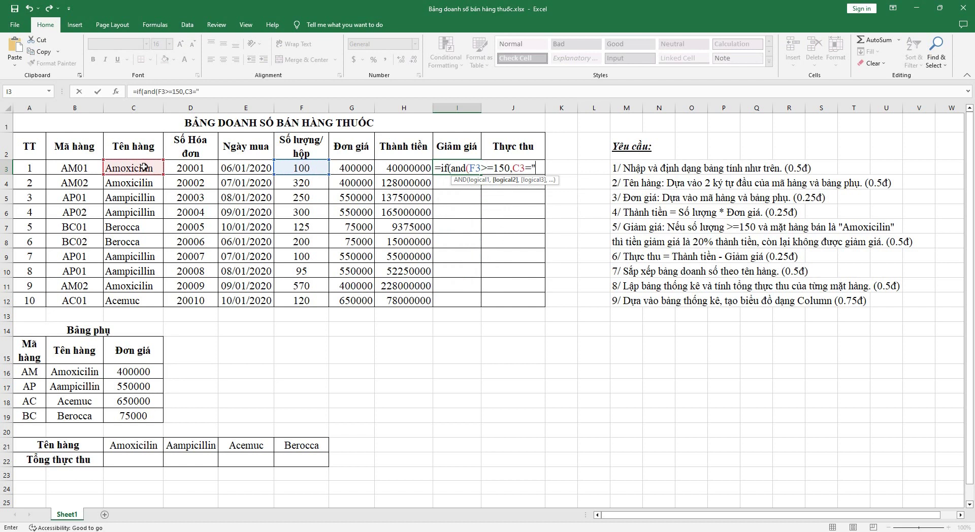
pyautogui.write('Amo')
pyautogui.write('xicilin')
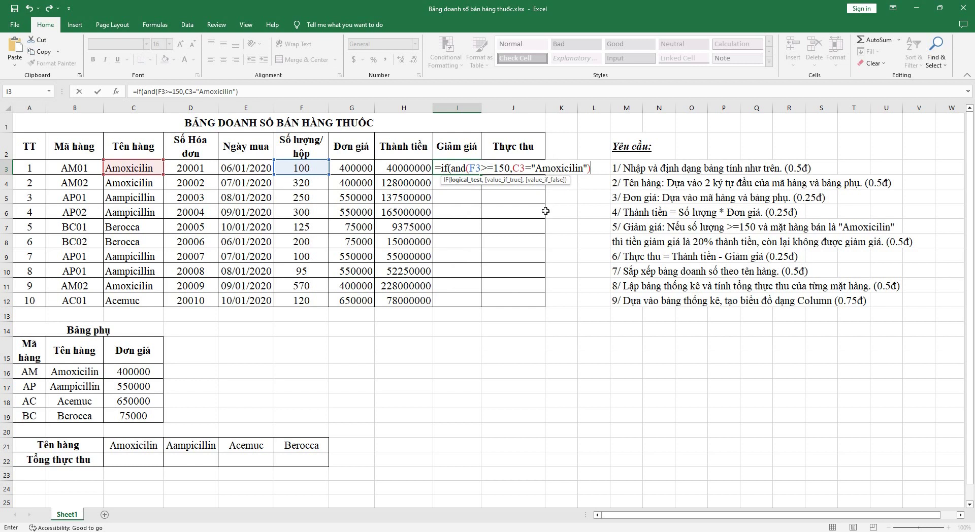
pyautogui.write(',20')
pyautogui.write('%*')
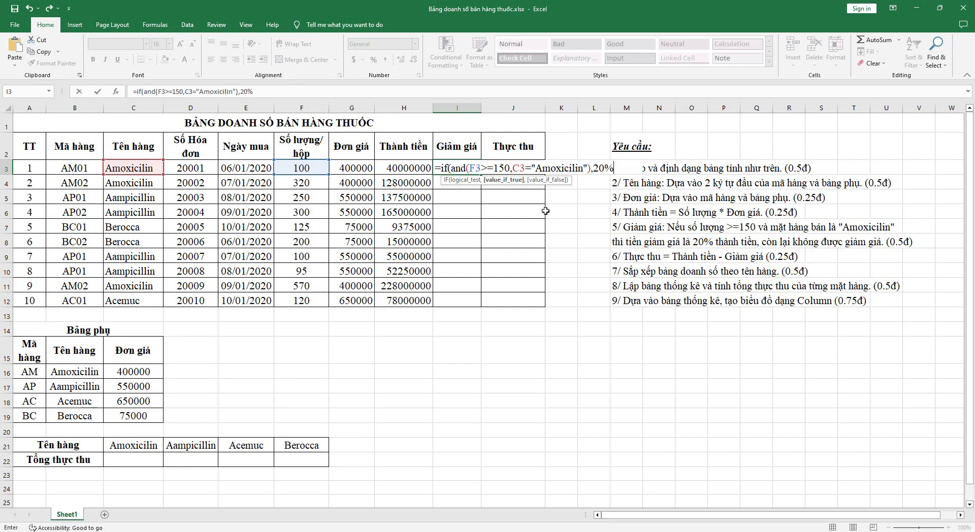
pyautogui.click(408, 165)
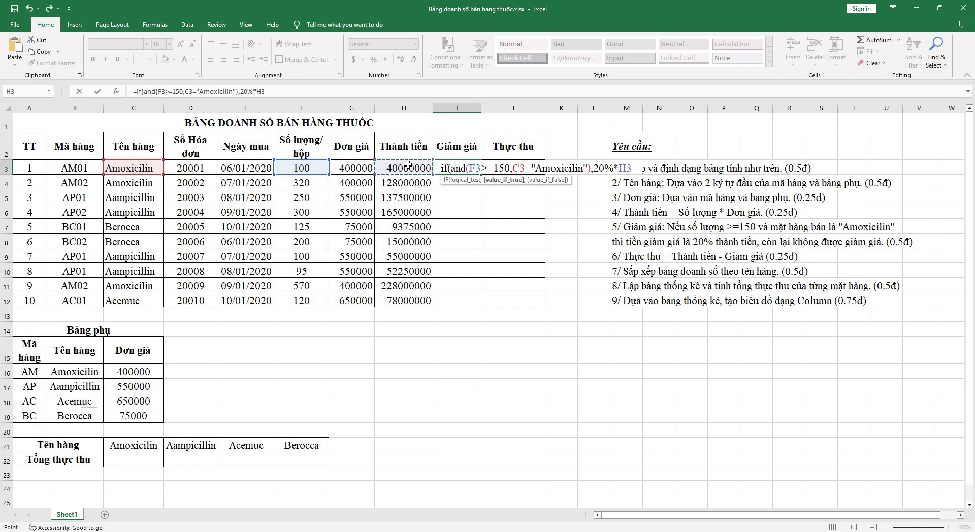
pyautogui.write(',0')
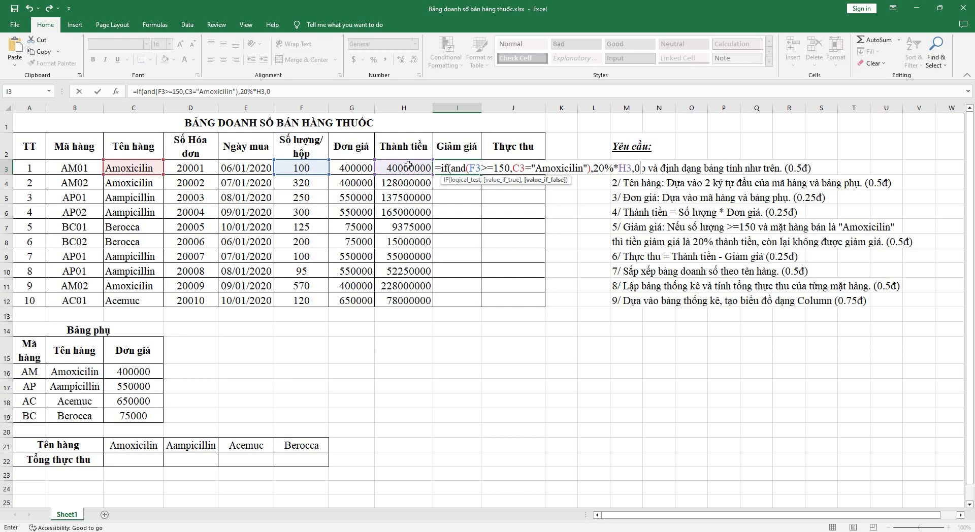
pyautogui.write(')')
pyautogui.press('Return')
pyautogui.click(480, 173)
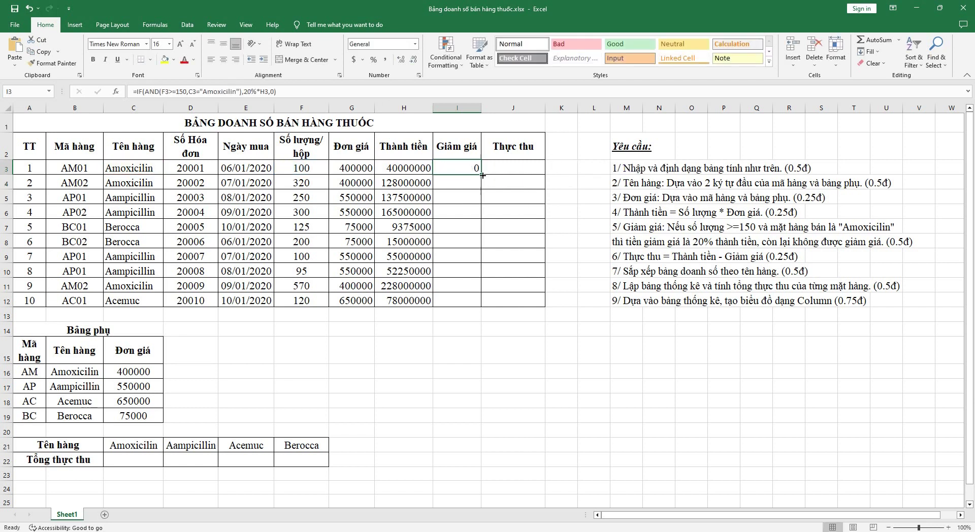
# Step: Copy the discount formula down to I12 and verify rows 4 and 11 are Amoxicilin with 320 and 570 boxes
pyautogui.moveTo(482, 175); pyautogui.dragTo(471, 306)
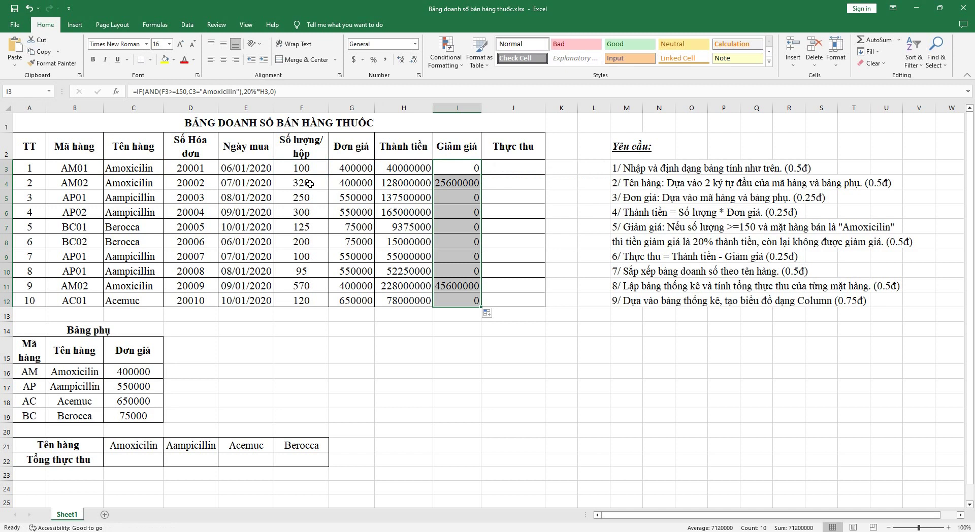
pyautogui.click(310, 183)
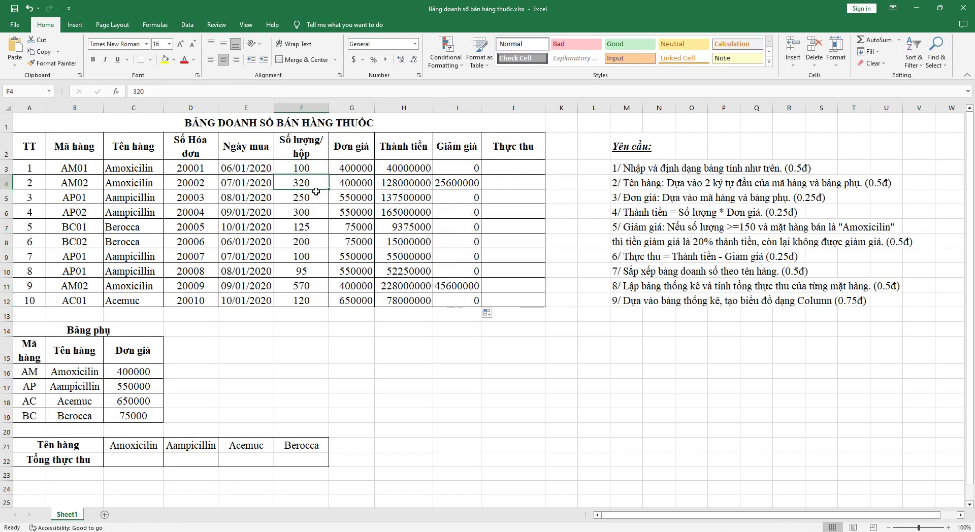
pyautogui.click(121, 183)
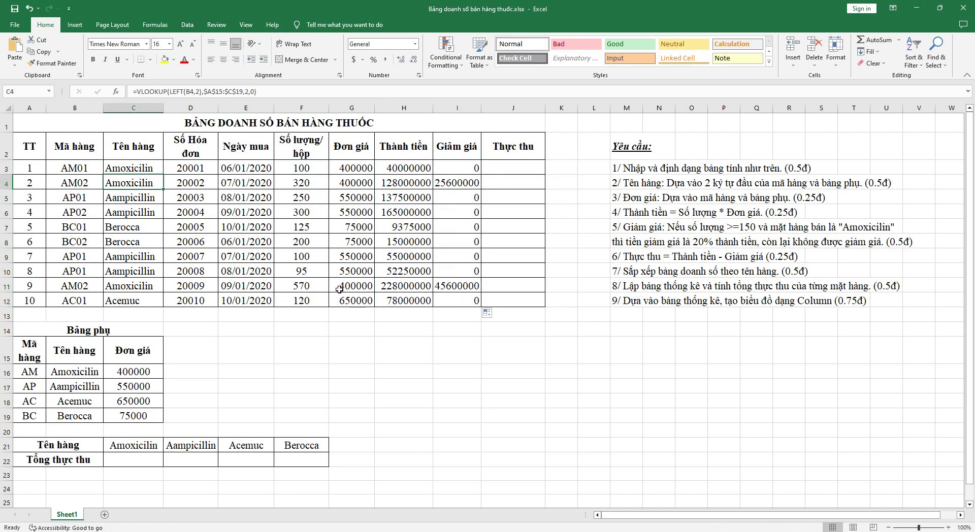
pyautogui.click(309, 286)
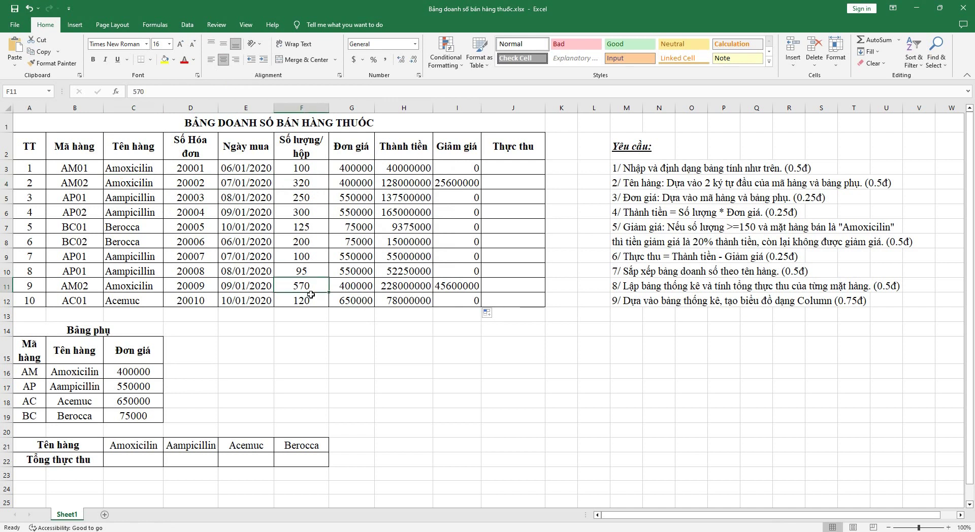
pyautogui.click(143, 285)
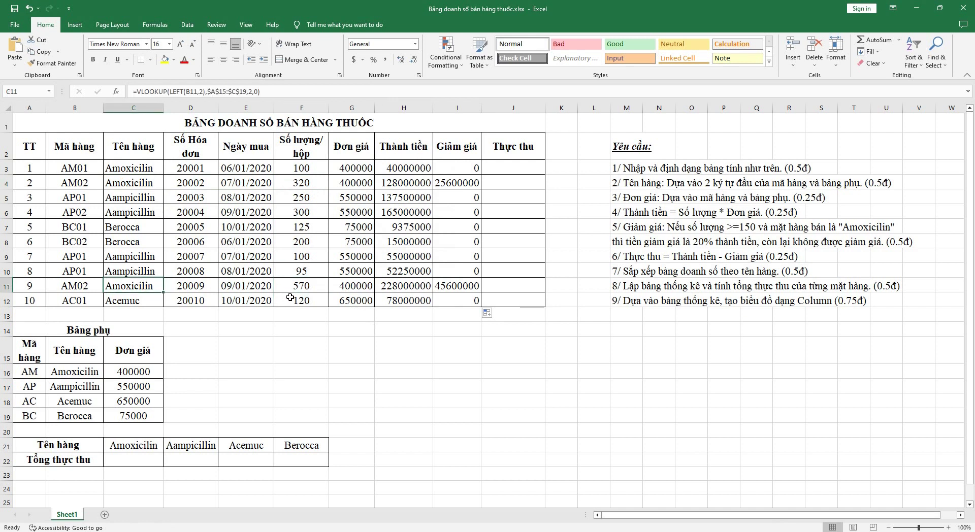
pyautogui.click(598, 256)
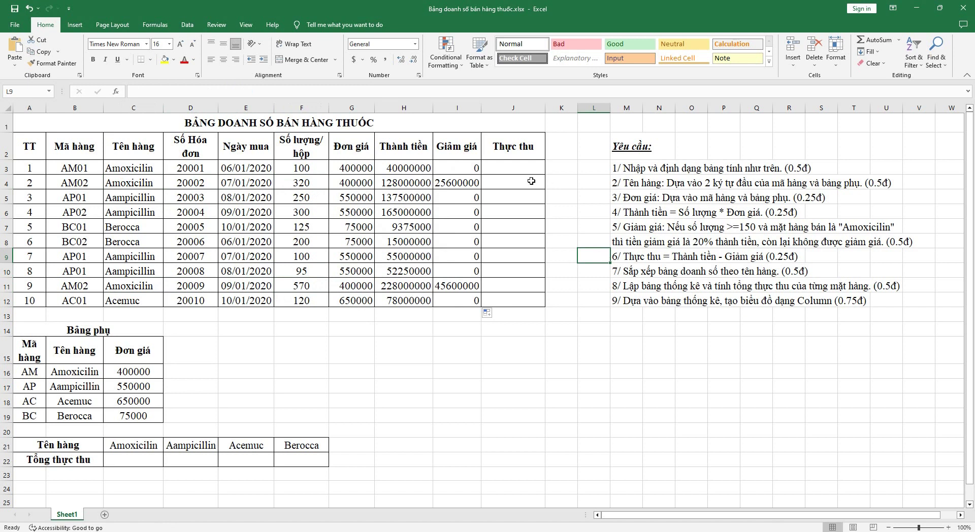
pyautogui.click(514, 170)
# Step: Enter =H3-I3 in J3 and copy it down to J12
pyautogui.write('=')
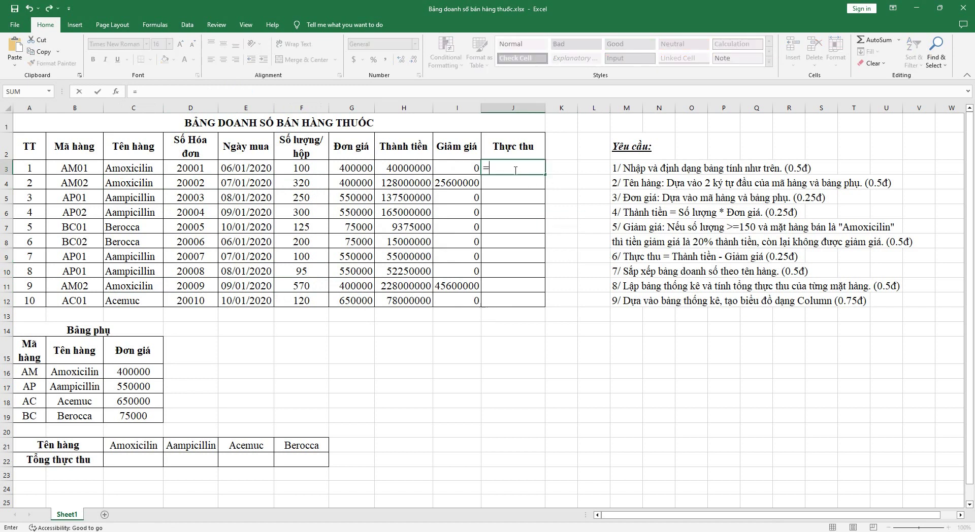
pyautogui.click(405, 165)
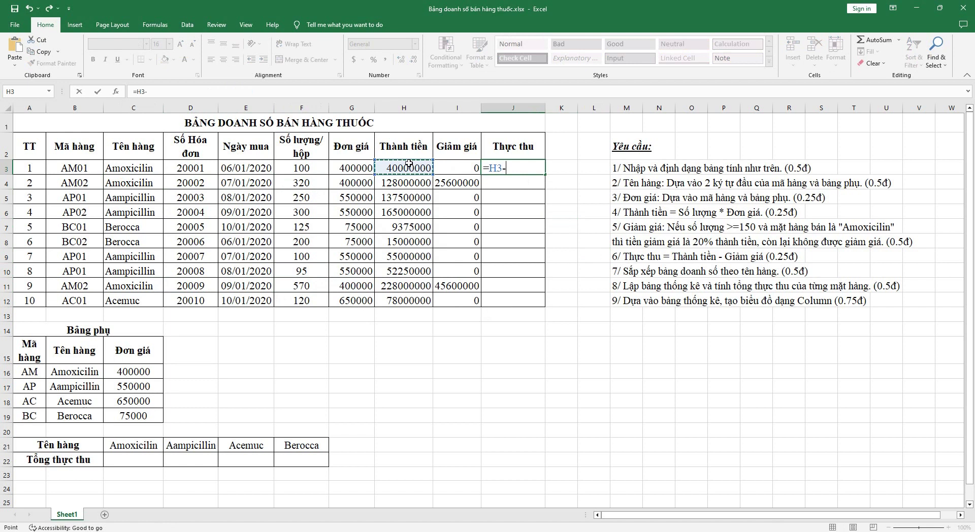
pyautogui.write('-')
pyautogui.click(453, 167)
pyautogui.press('Return')
pyautogui.click(493, 172)
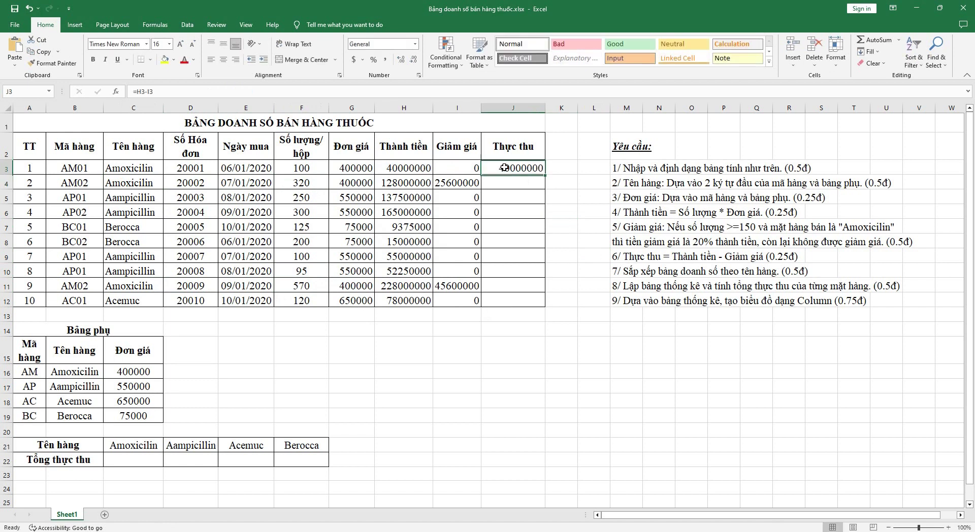
pyautogui.moveTo(545, 176); pyautogui.dragTo(528, 301)
pyautogui.click(510, 352)
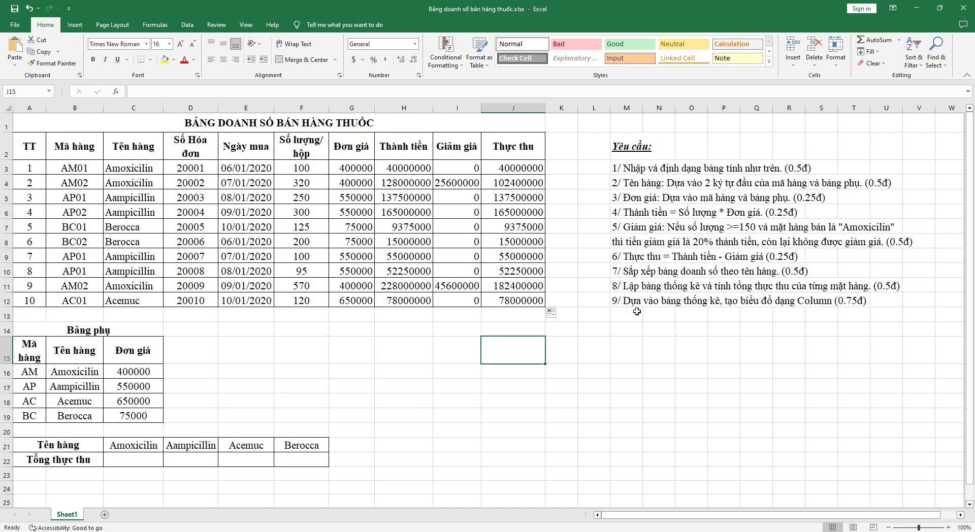
pyautogui.click(597, 274)
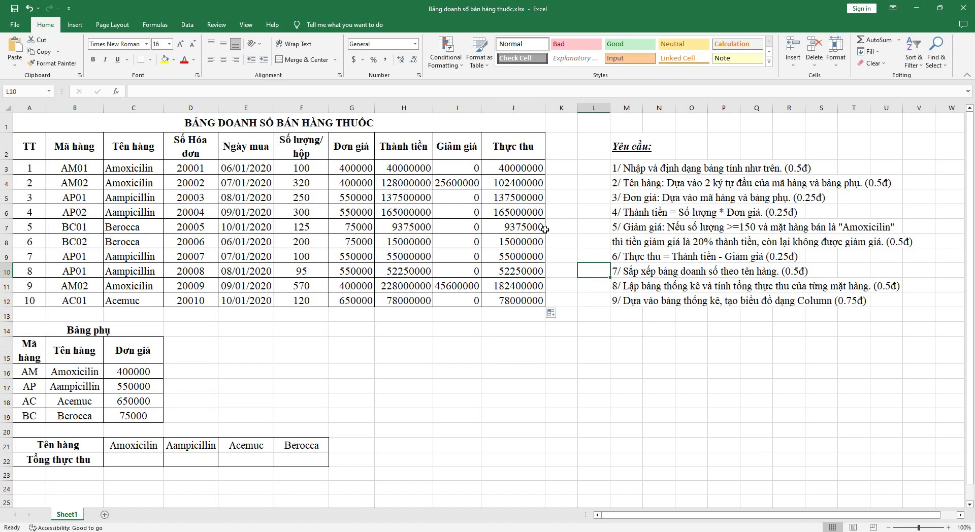
pyautogui.click(77, 149)
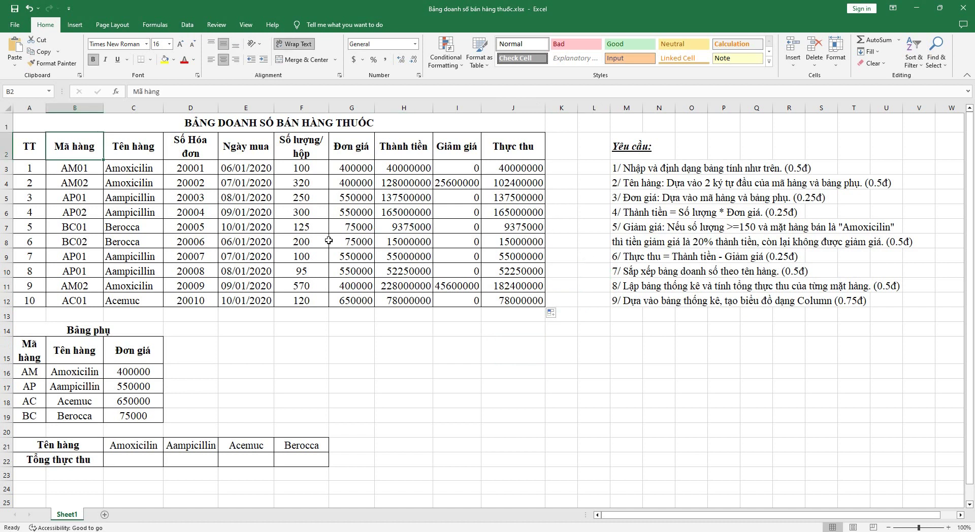
# Step: Custom-sort the range B2:J12 by Tên hàng, A to Z
pyautogui.moveTo(77, 149); pyautogui.dragTo(512, 301)
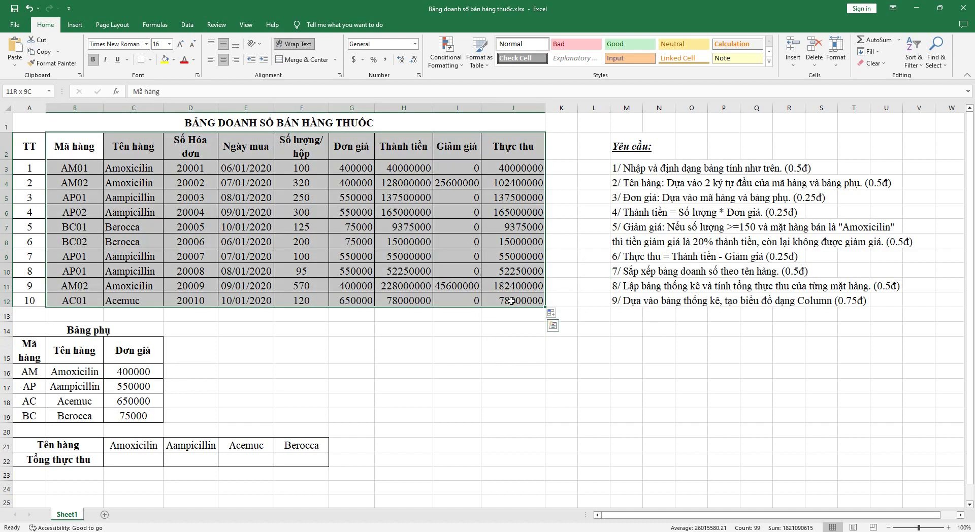
pyautogui.click(913, 65)
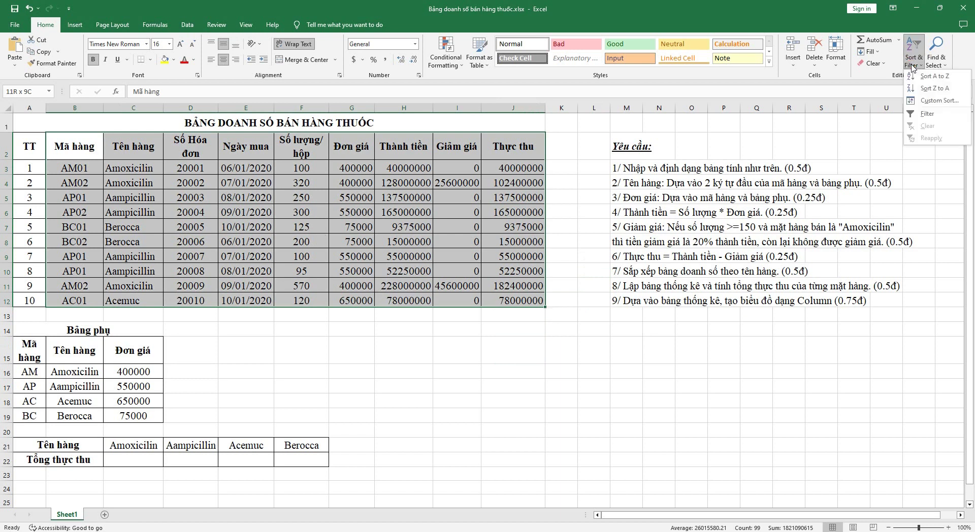
pyautogui.click(932, 102)
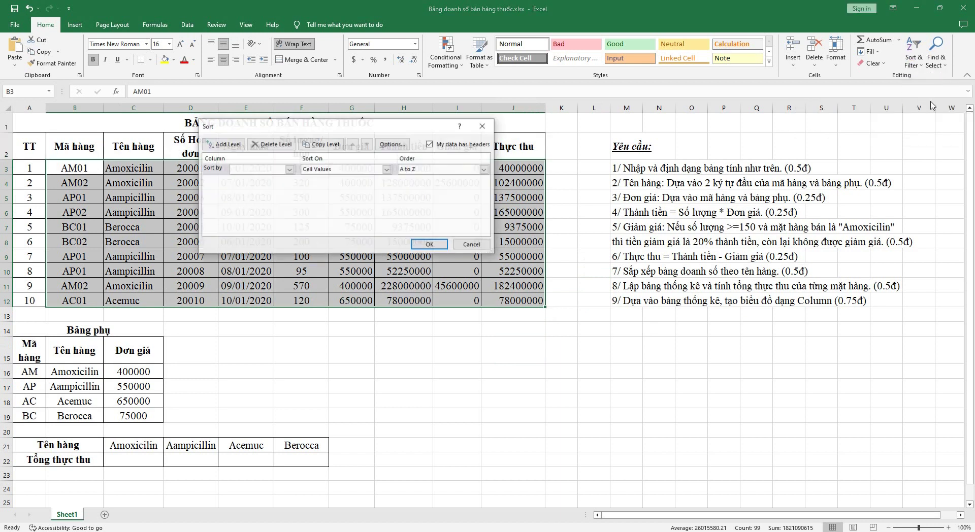
pyautogui.click(289, 171)
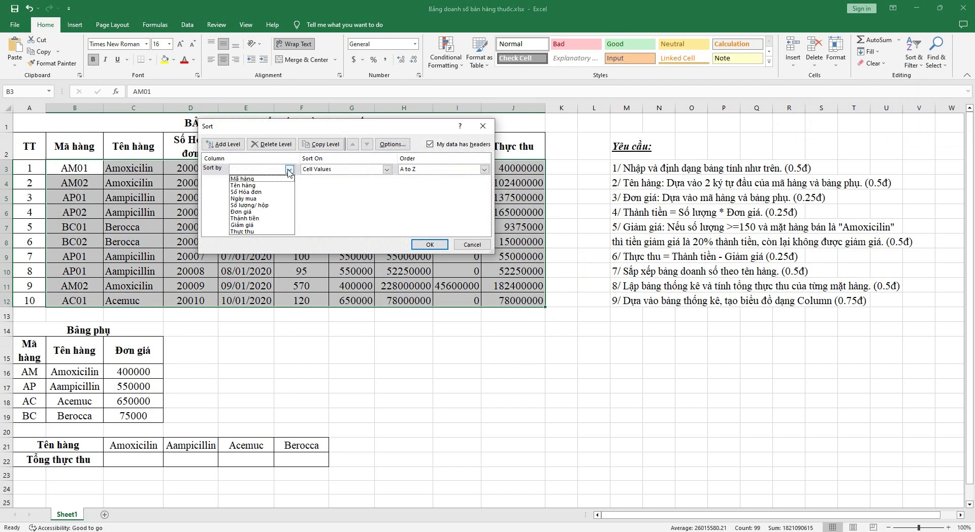
pyautogui.click(243, 186)
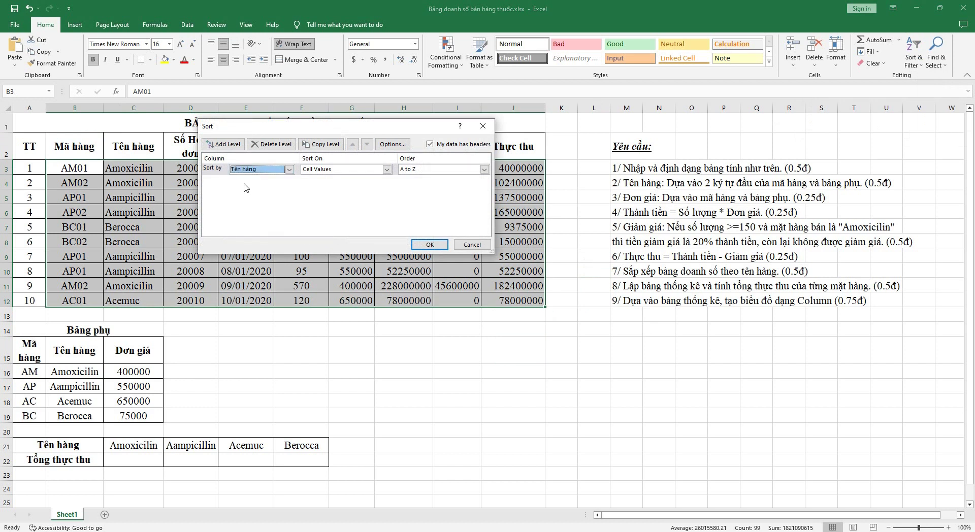
pyautogui.click(430, 244)
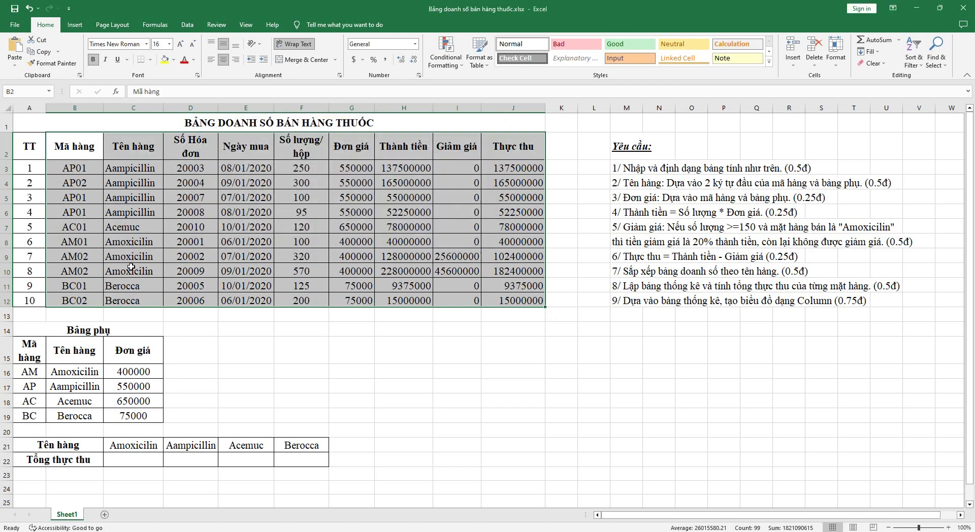
pyautogui.click(592, 285)
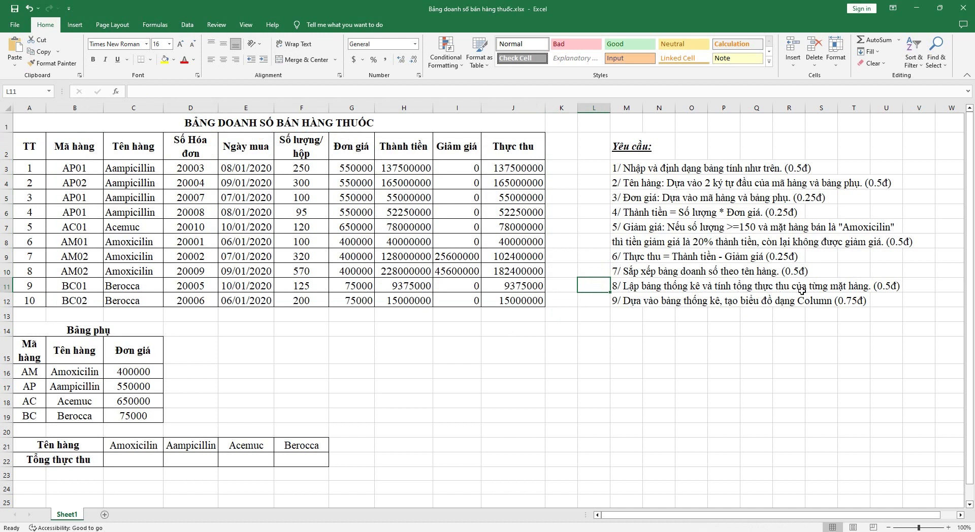
# Step: Enter =SUMIF($C$3:$J$12,C21,$J$3:$J$12) in C22 for the Amoxicilin total
pyautogui.click(127, 463)
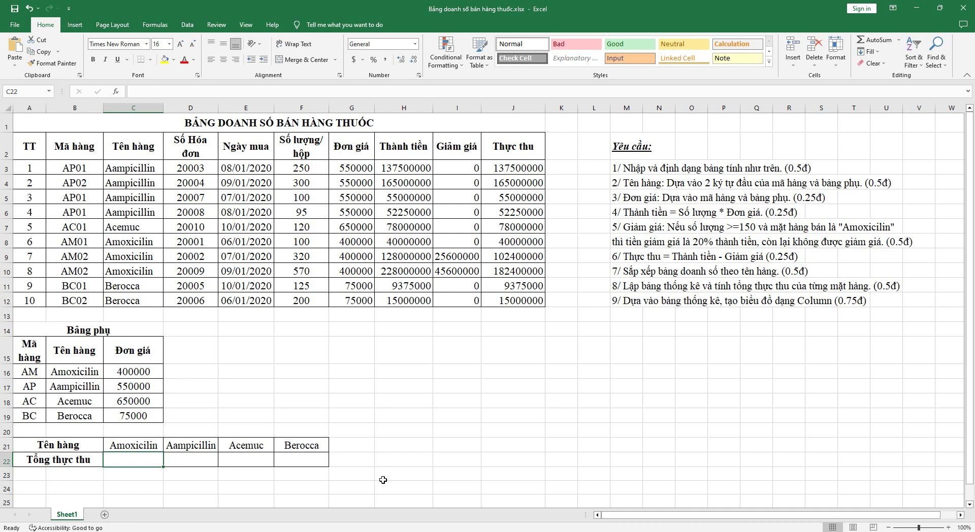
pyautogui.write('=sum')
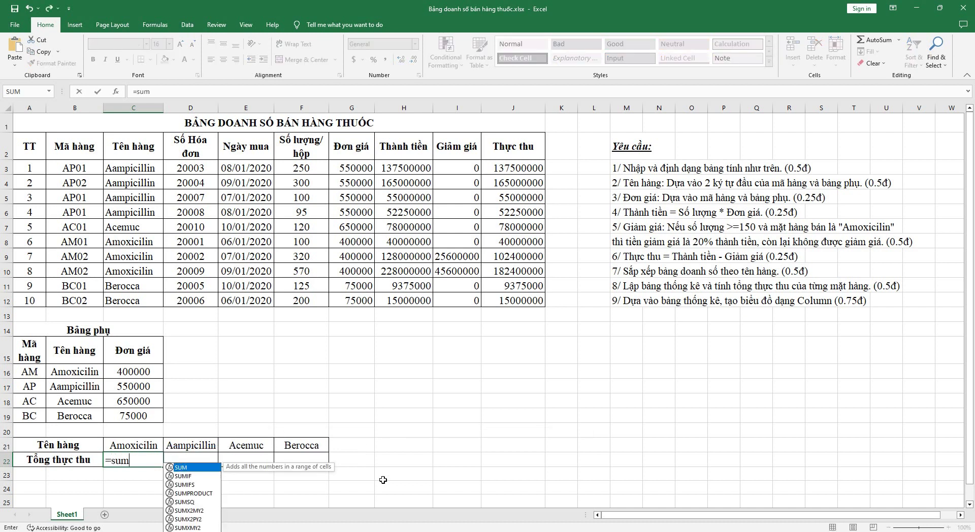
pyautogui.write('if(')
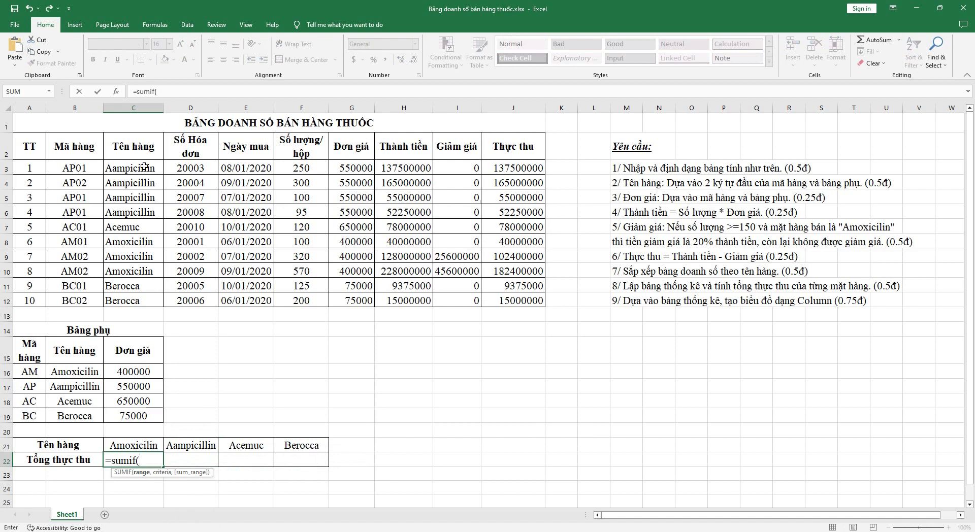
pyautogui.moveTo(143, 167)
pyautogui.mouseDown()
pyautogui.moveTo(448, 289)
pyautogui.moveTo(504, 300)
pyautogui.mouseUp()
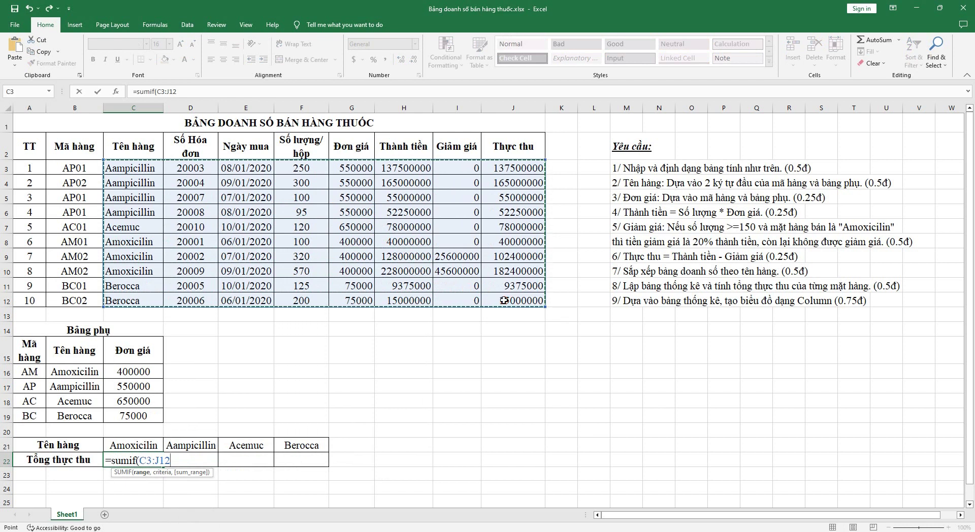
pyautogui.press('F4')
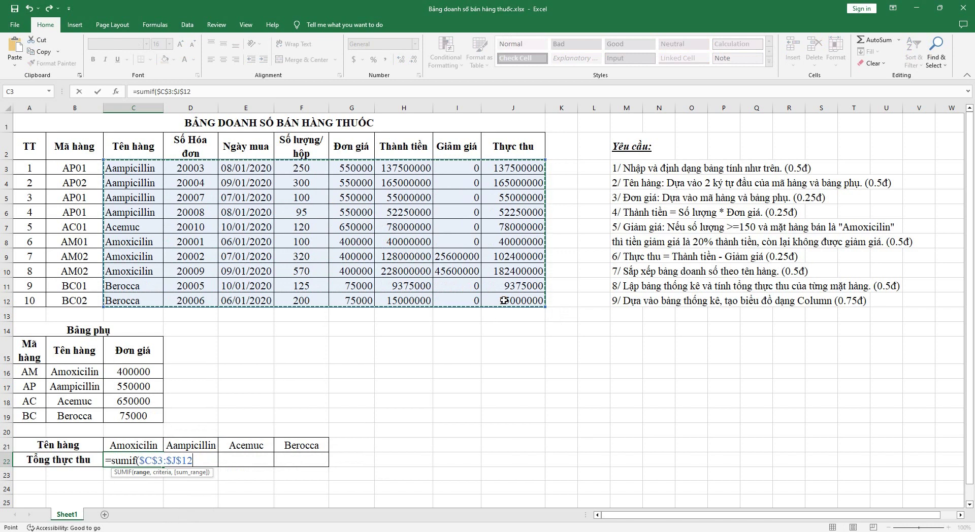
pyautogui.write(',')
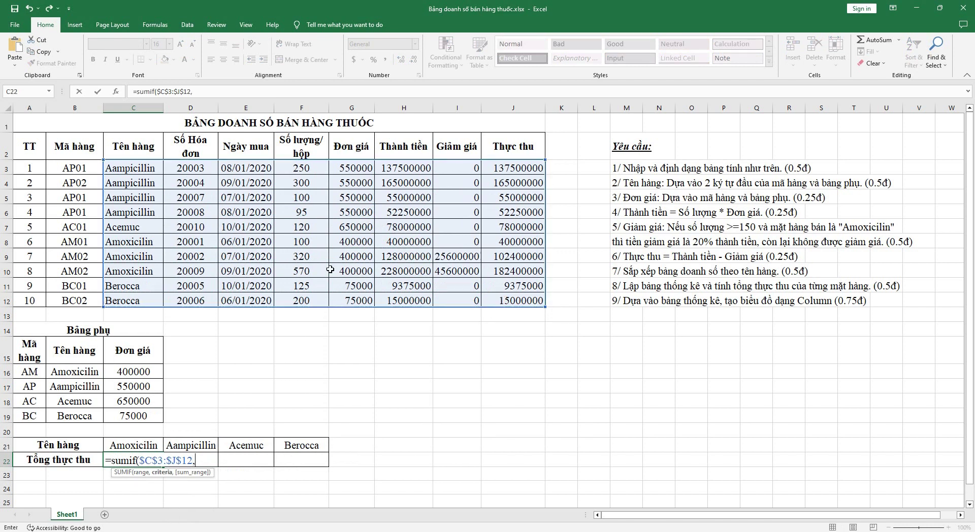
pyautogui.click(131, 446)
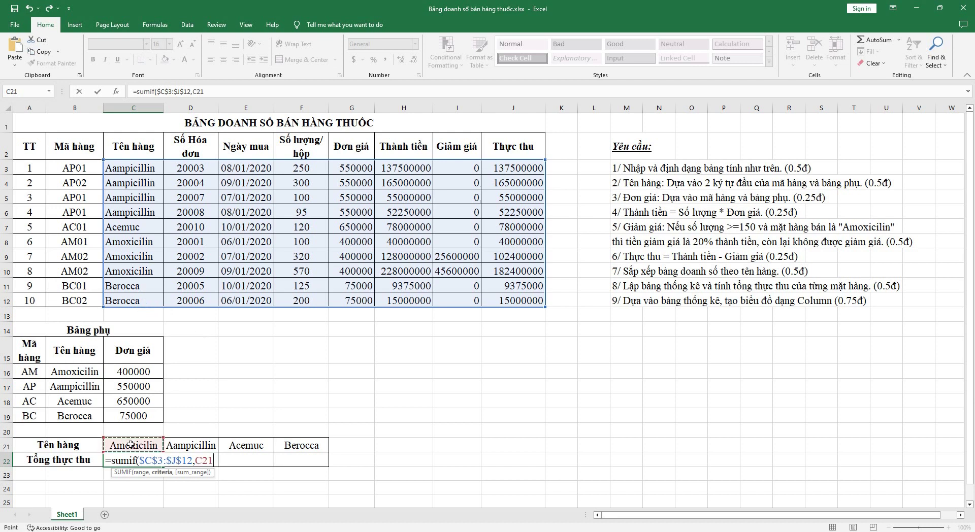
pyautogui.write(',')
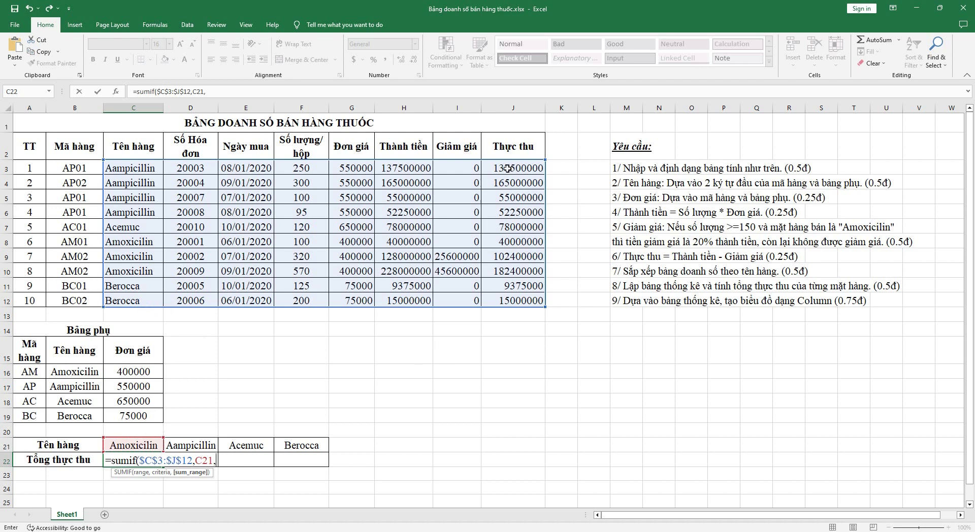
pyautogui.moveTo(508, 170); pyautogui.dragTo(502, 301)
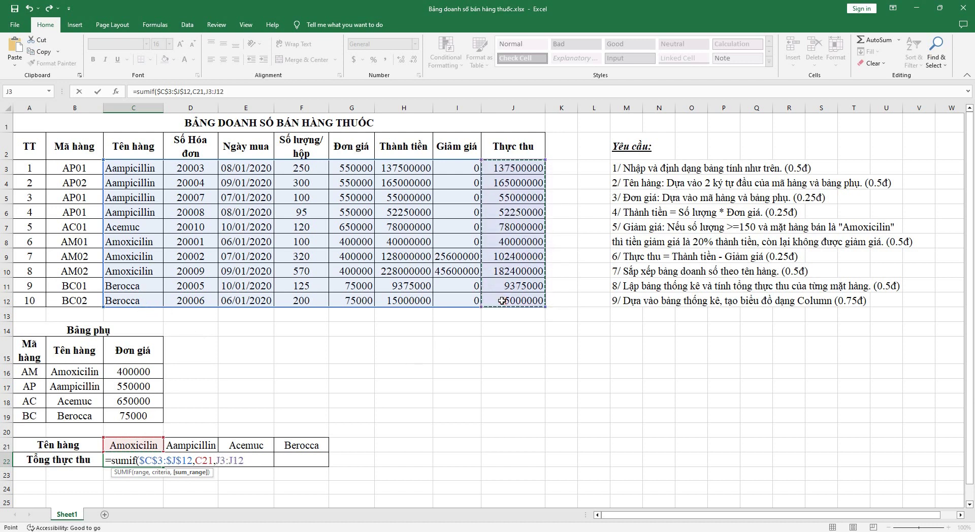
pyautogui.press('F4')
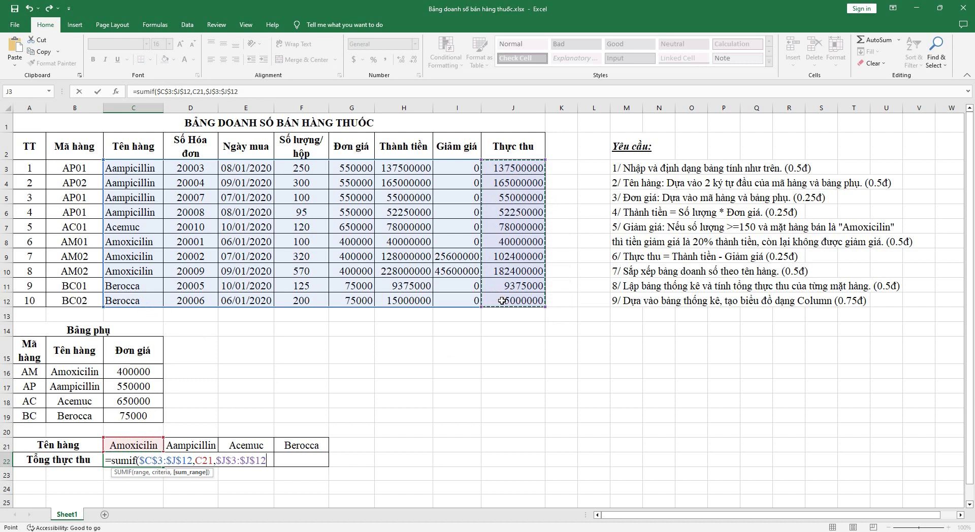
pyautogui.write(')')
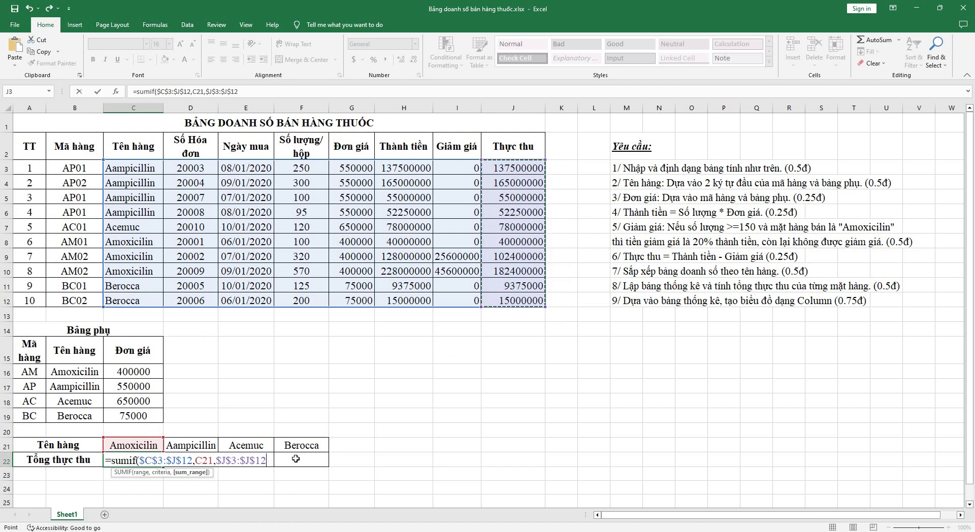
pyautogui.press('Return')
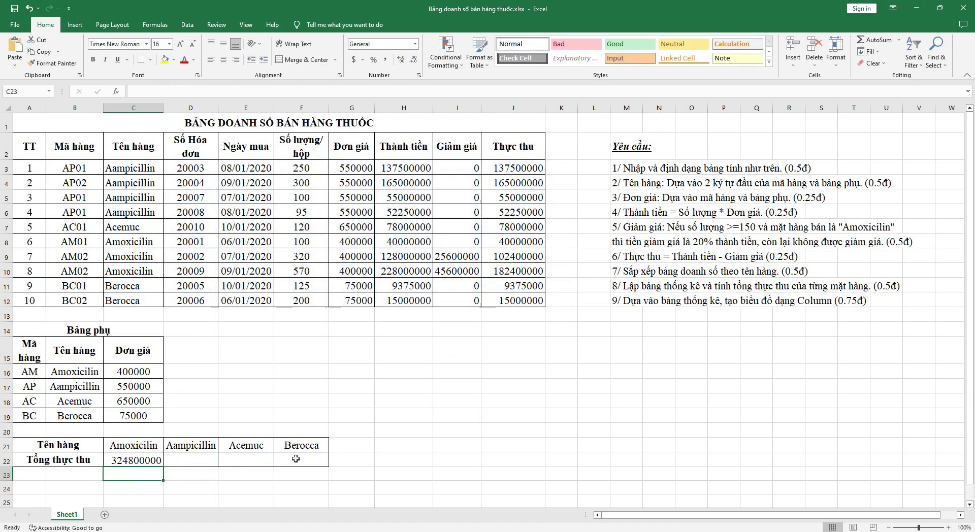
# Step: Copy the SUMIF total formula across to F22 for the other drugs
pyautogui.click(144, 462)
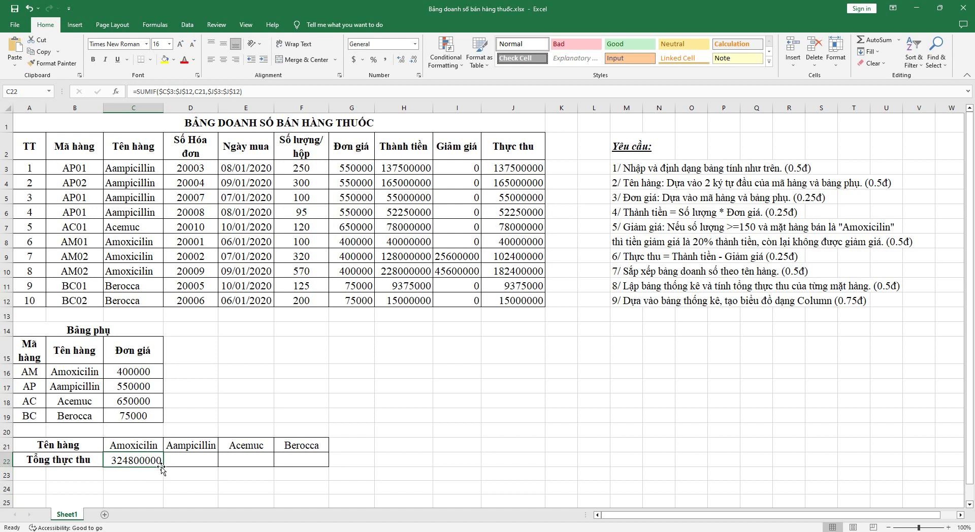
pyautogui.moveTo(163, 468); pyautogui.dragTo(320, 463)
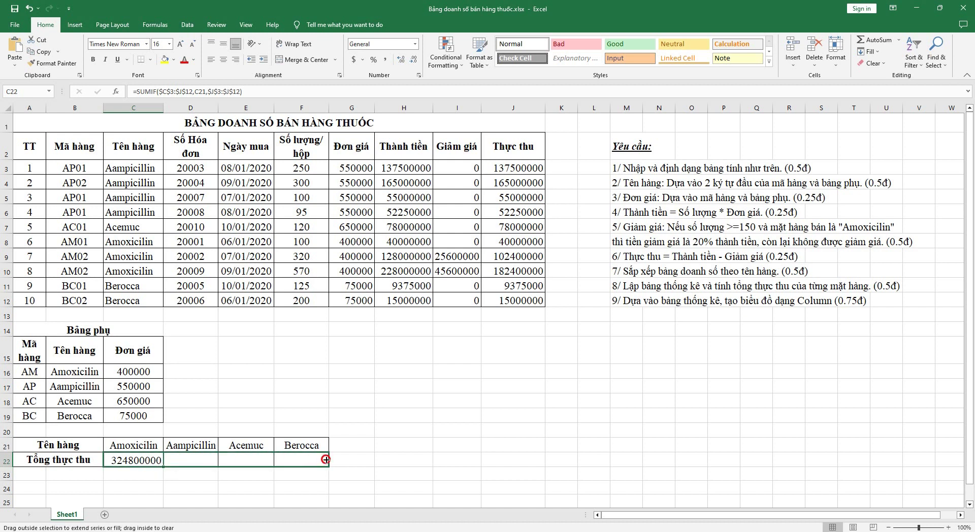
pyautogui.click(441, 416)
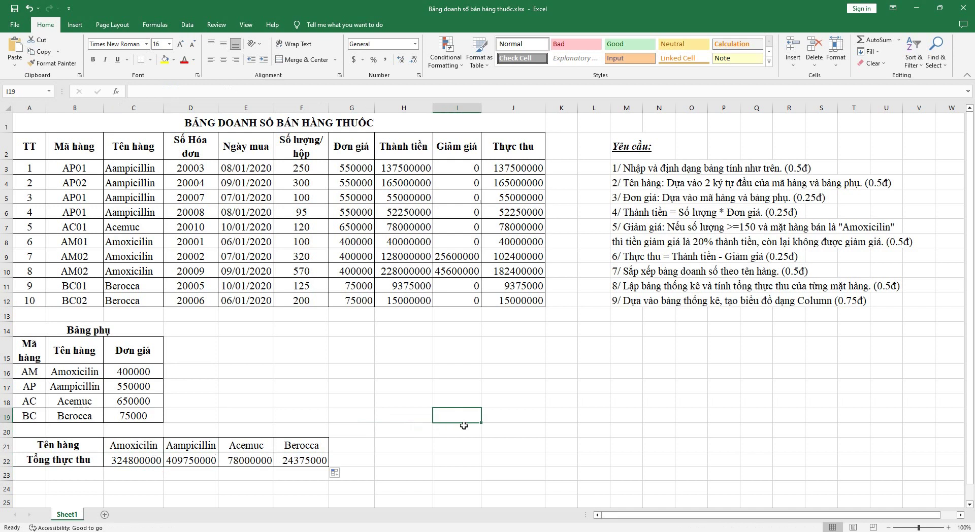
# Step: Insert a 2-D clustered column chart from A21:F22 and move it below the sales table
pyautogui.click(571, 408)
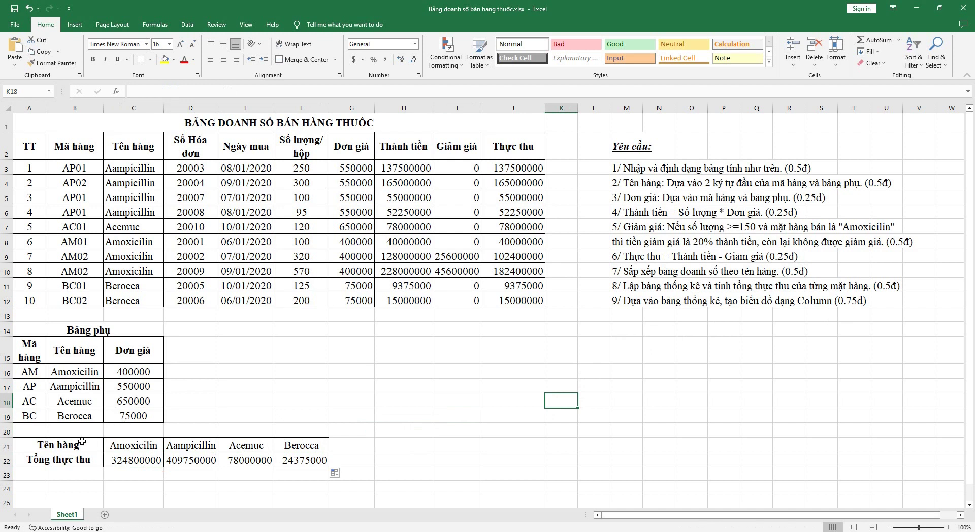
pyautogui.moveTo(82, 442); pyautogui.dragTo(310, 461)
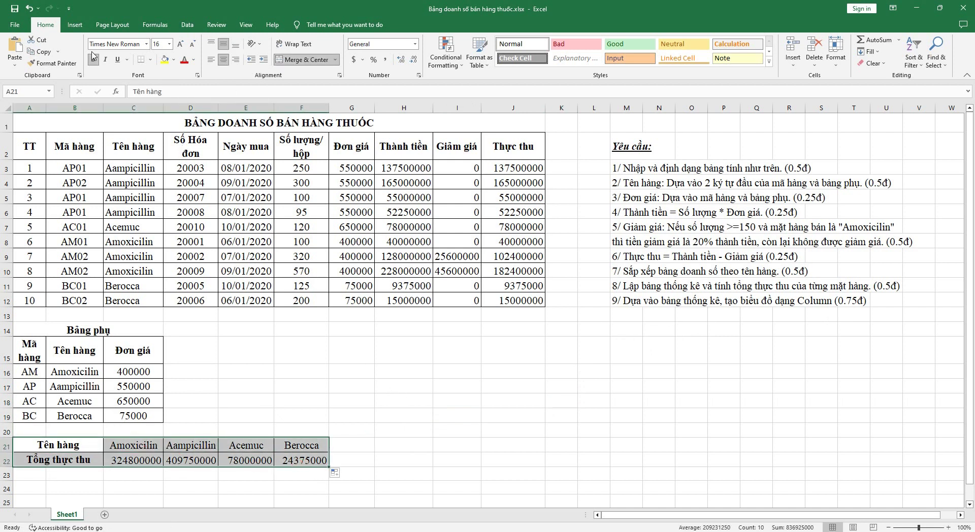
pyautogui.click(75, 26)
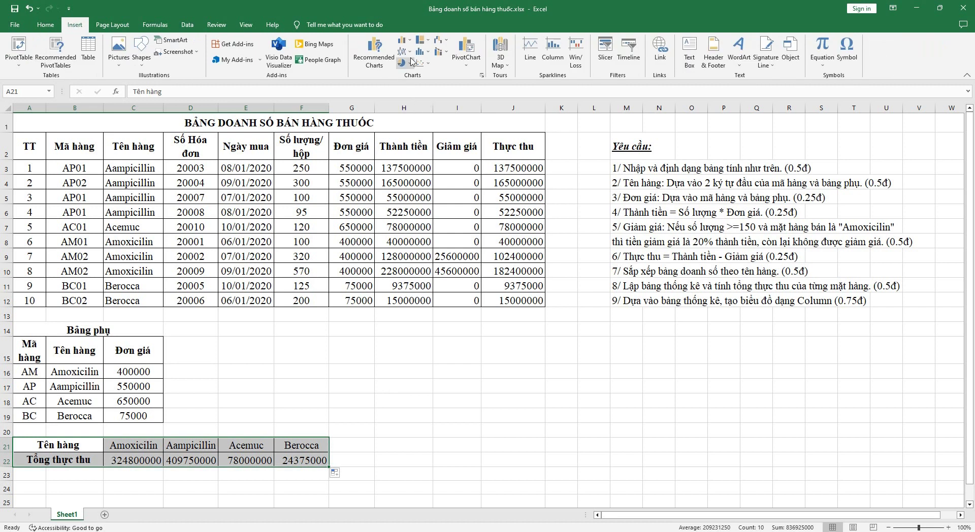
pyautogui.click(410, 41)
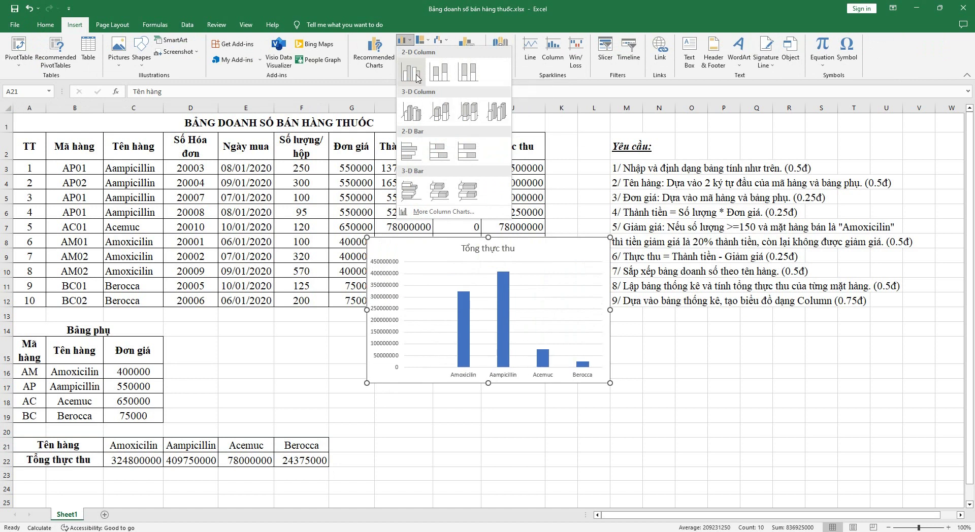
pyautogui.click(445, 77)
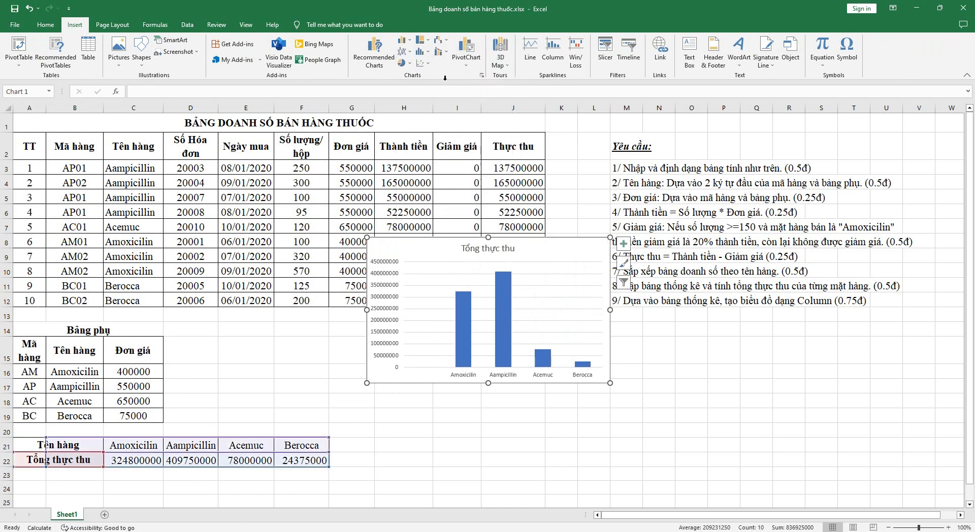
pyautogui.moveTo(539, 265); pyautogui.dragTo(520, 335)
pyautogui.click(681, 367)
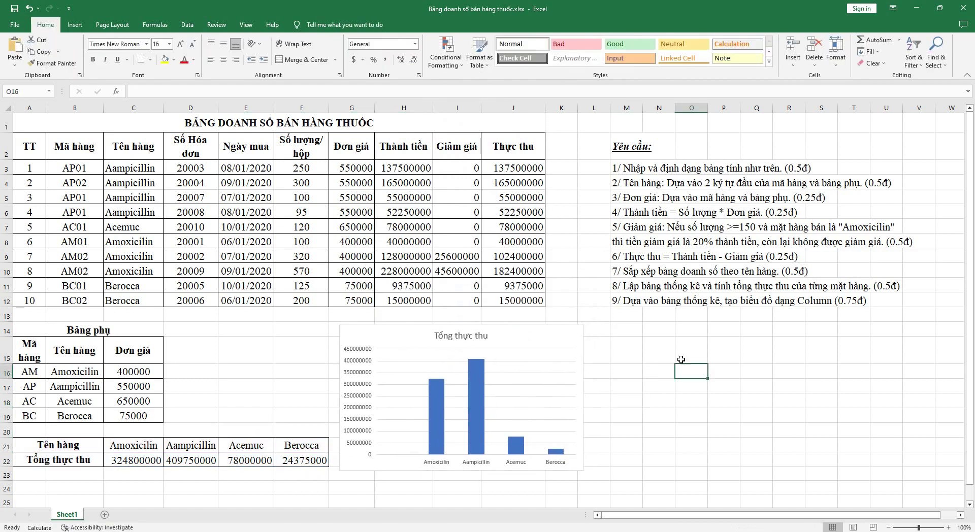